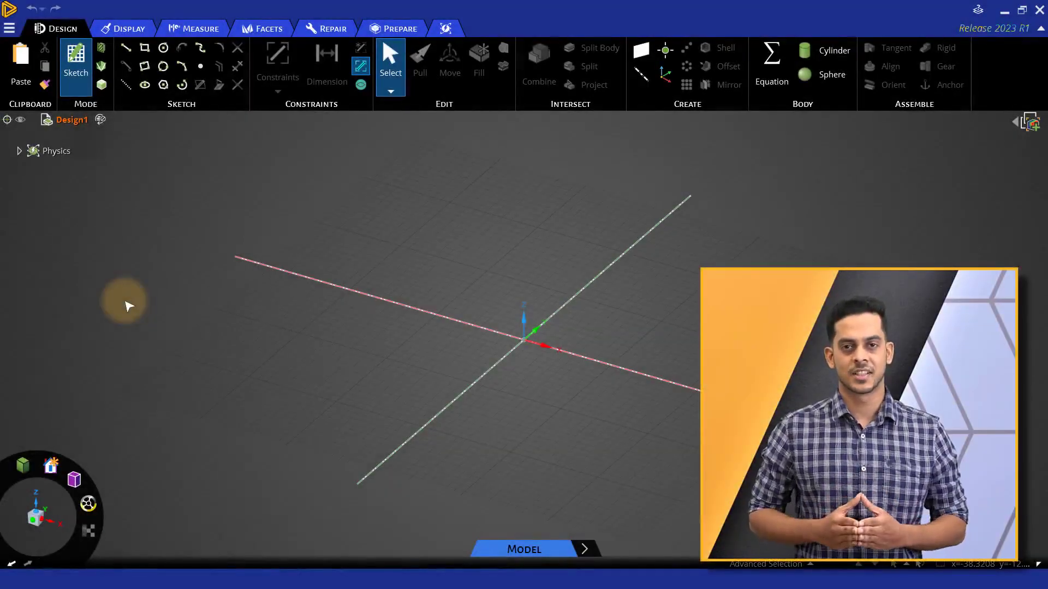
# Open the FSAE Lesson 1 Input CAD design file
pyautogui.click(9, 27)
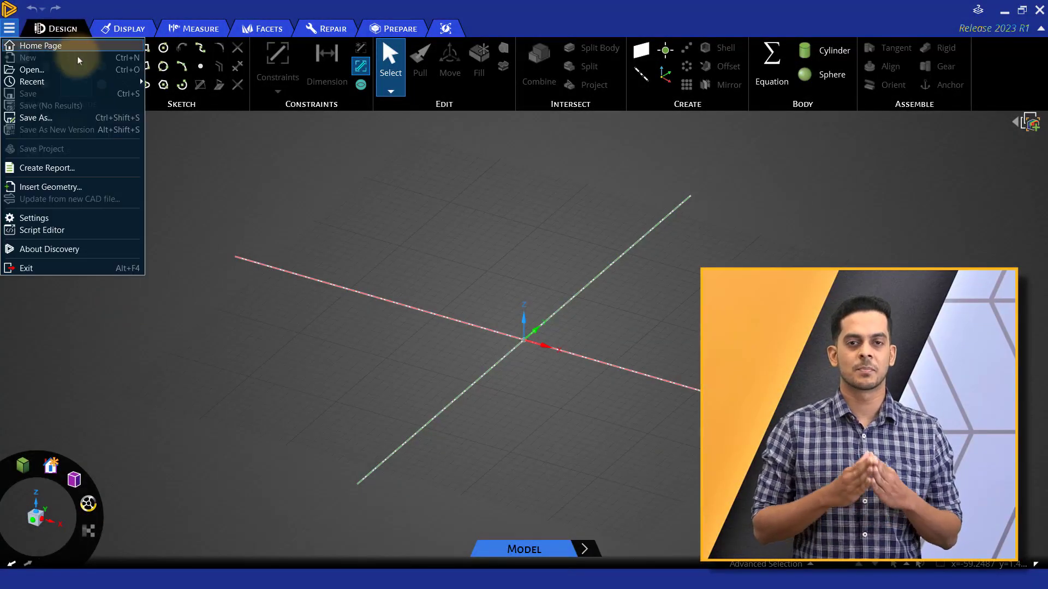
pyautogui.click(91, 74)
pyautogui.click(304, 149)
pyautogui.click(568, 479)
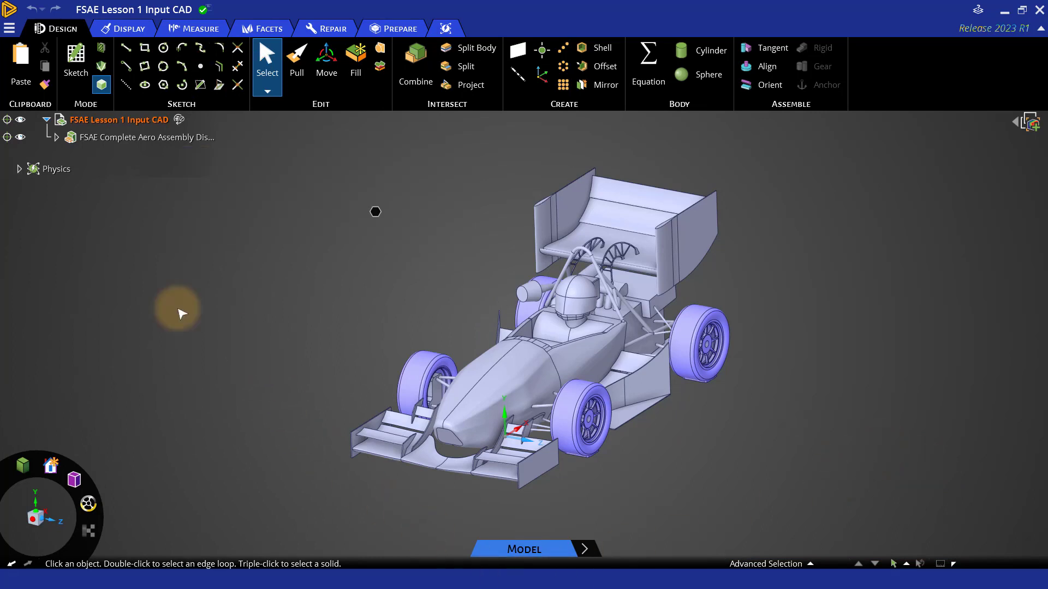
# Select the whole car model and run Check Geometry from the Measure tab
pyautogui.click(91, 121)
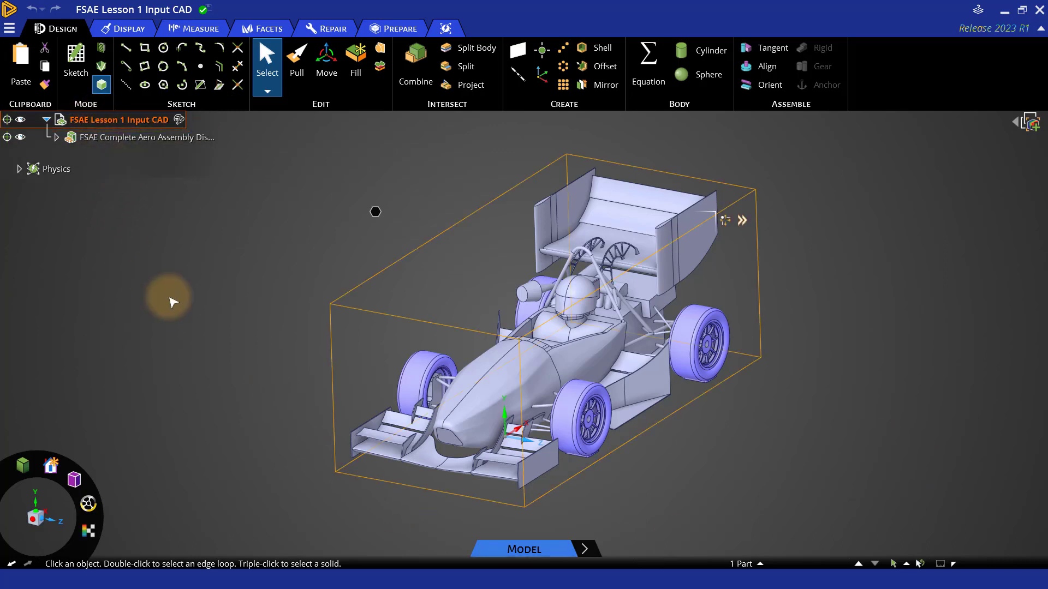
pyautogui.click(174, 29)
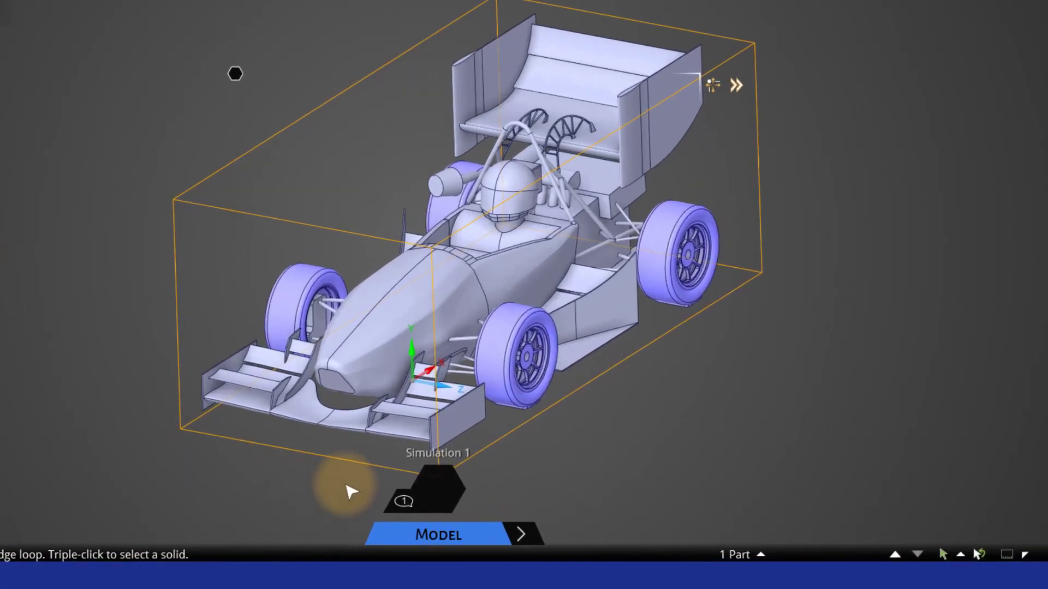
pyautogui.click(393, 503)
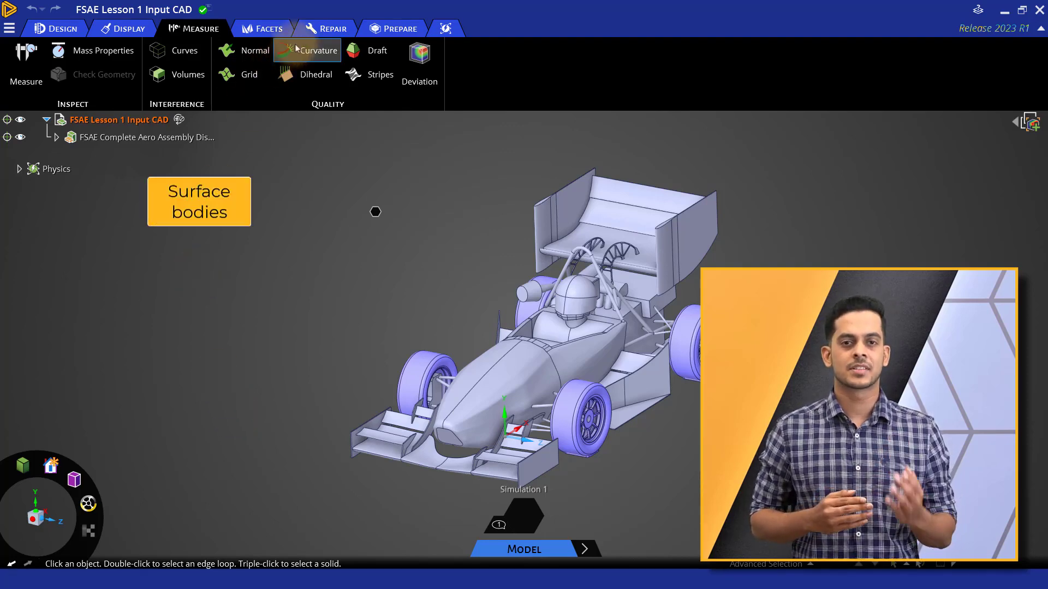
# Switch the ribbon to the Repair tools
pyautogui.click(303, 30)
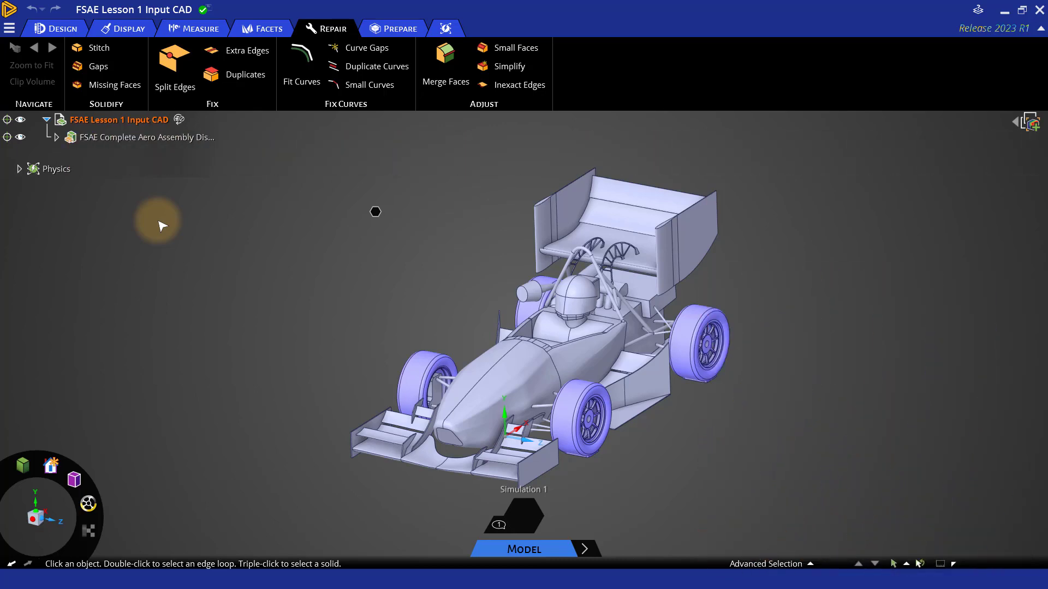
# Run Stitch on the car, then stitch the demo wheel's open edge at 0.1 mm maximum distance
pyautogui.click(101, 49)
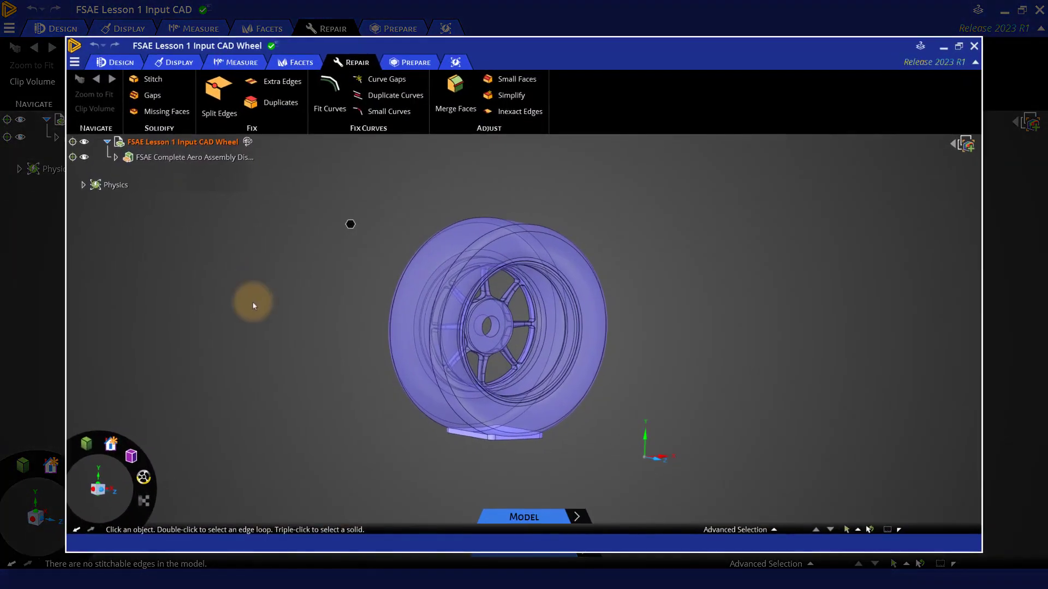
pyautogui.moveTo(305, 417); pyautogui.dragTo(308, 388, button='middle')
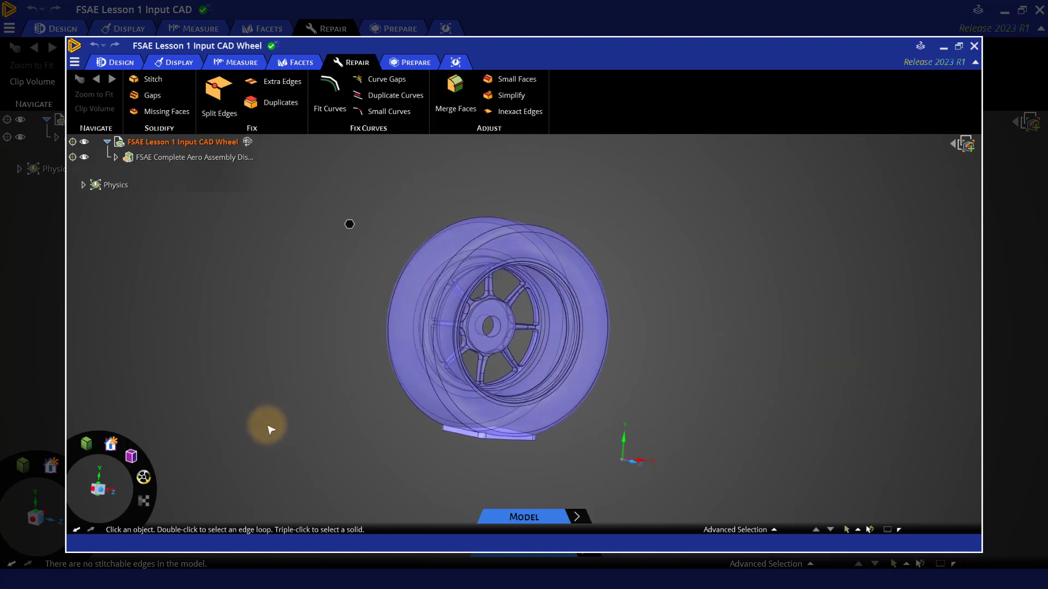
pyautogui.click(155, 79)
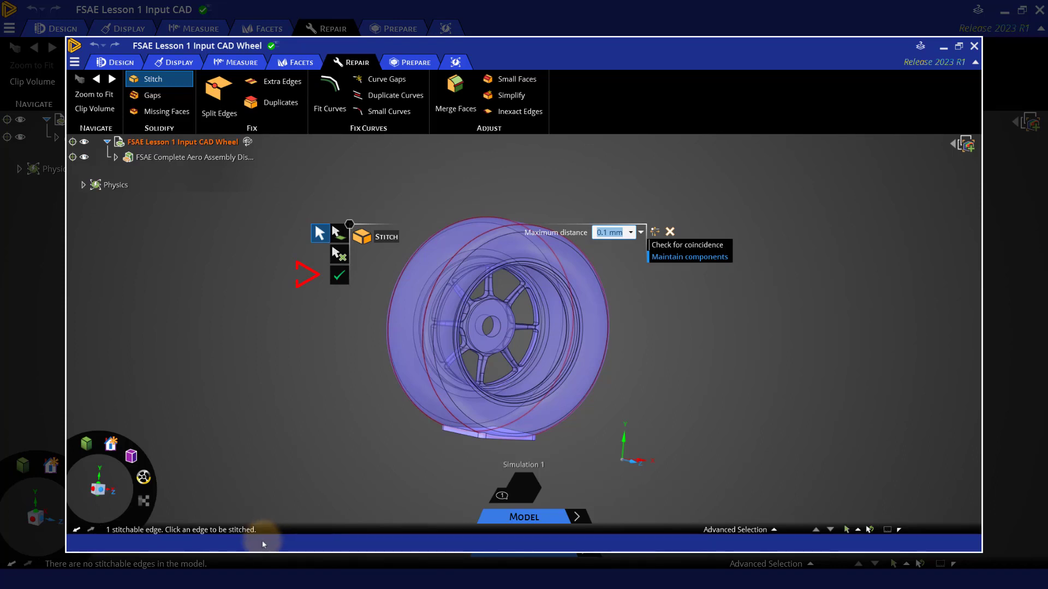
pyautogui.click(339, 276)
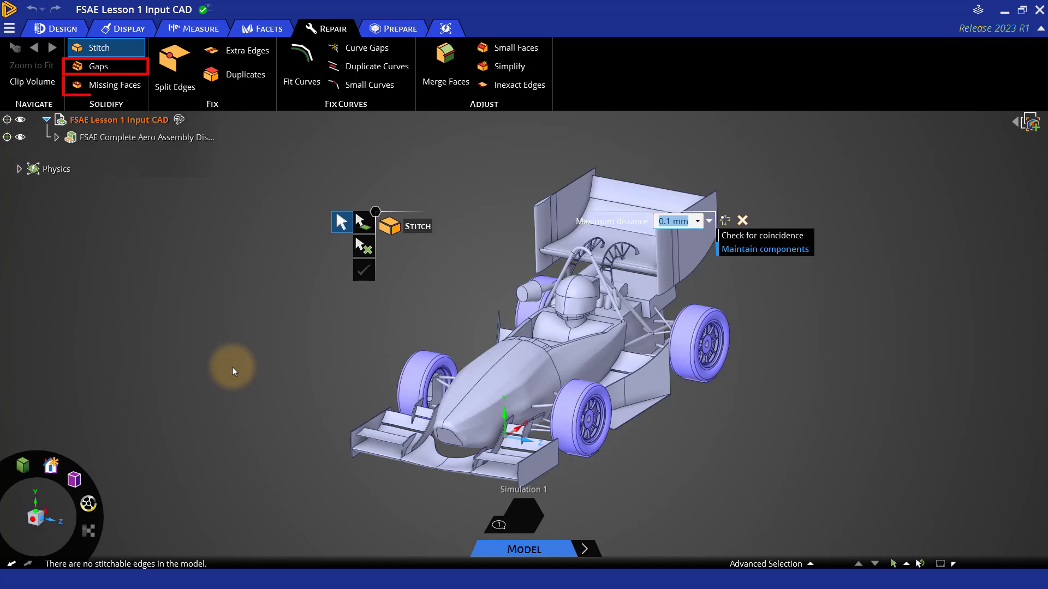
# Check the car for gaps and missing faces, then exit the tool
pyautogui.click(101, 70)
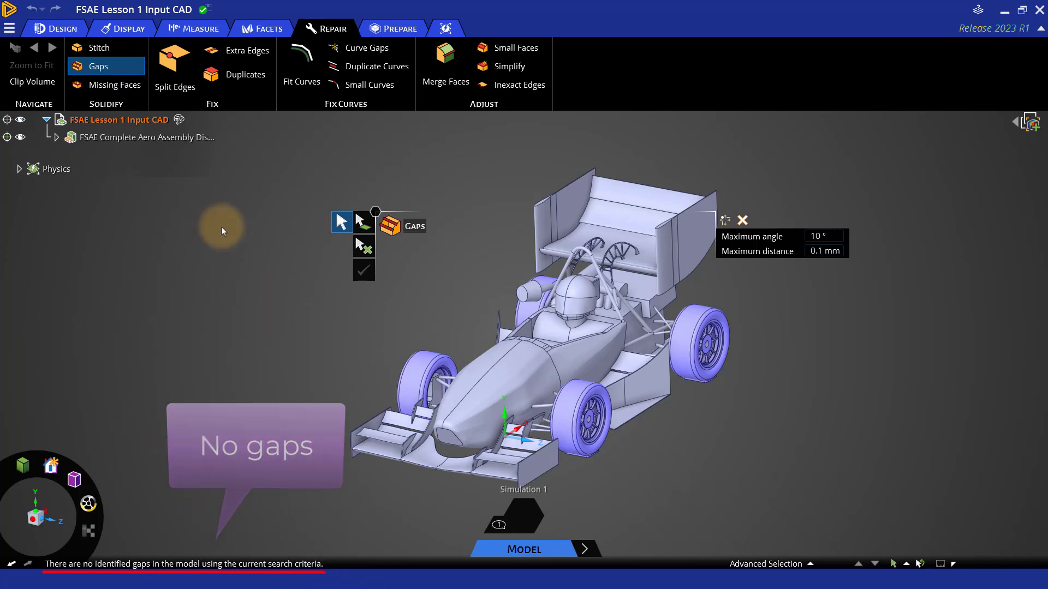
pyautogui.click(115, 91)
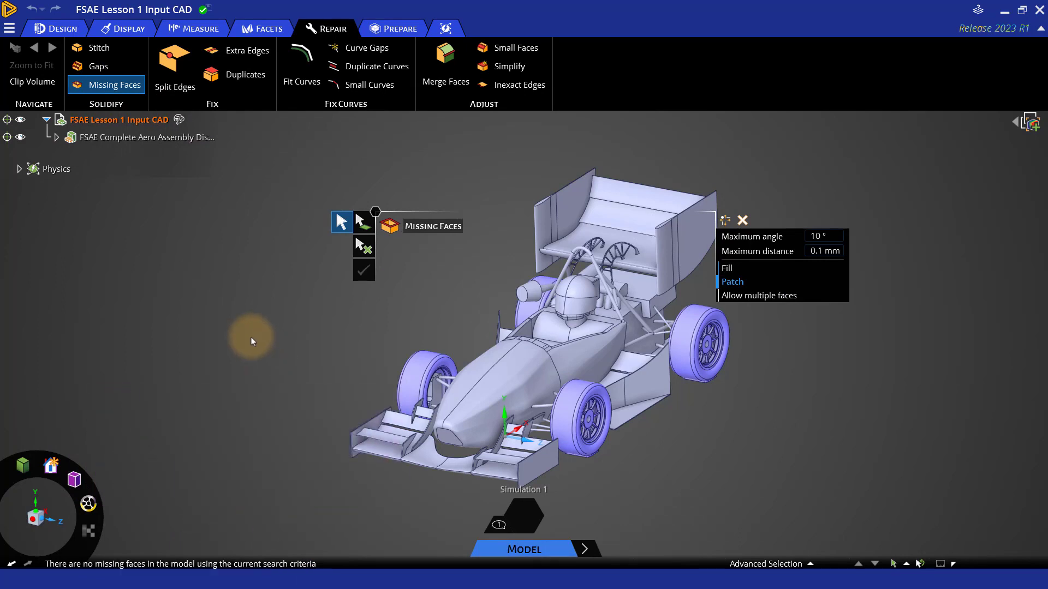
pyautogui.press('Escape')
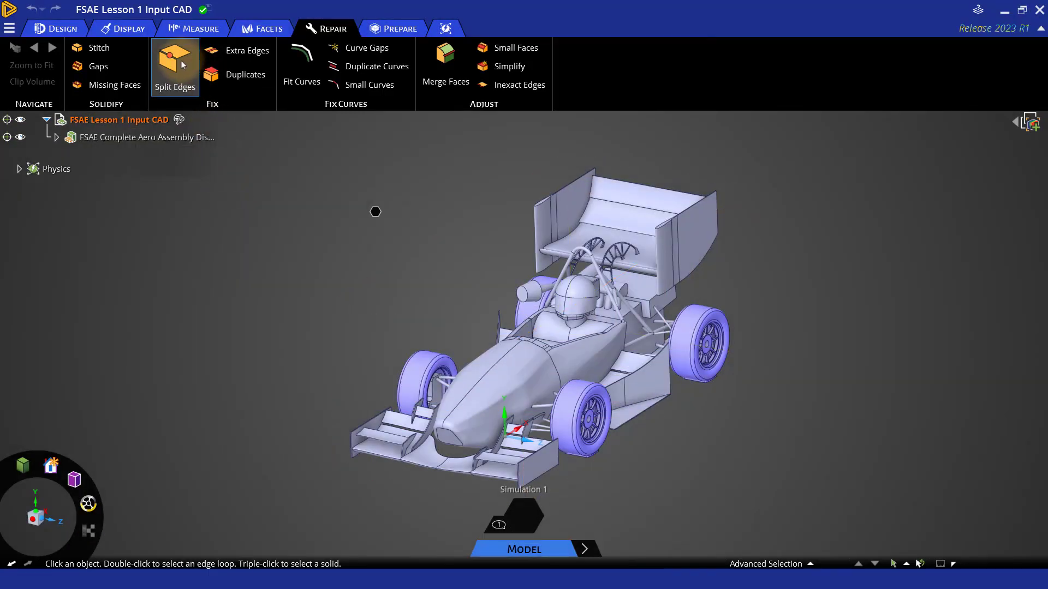
# Find and merge all 12 split edges on the car, starting with the helmet point
pyautogui.click(173, 67)
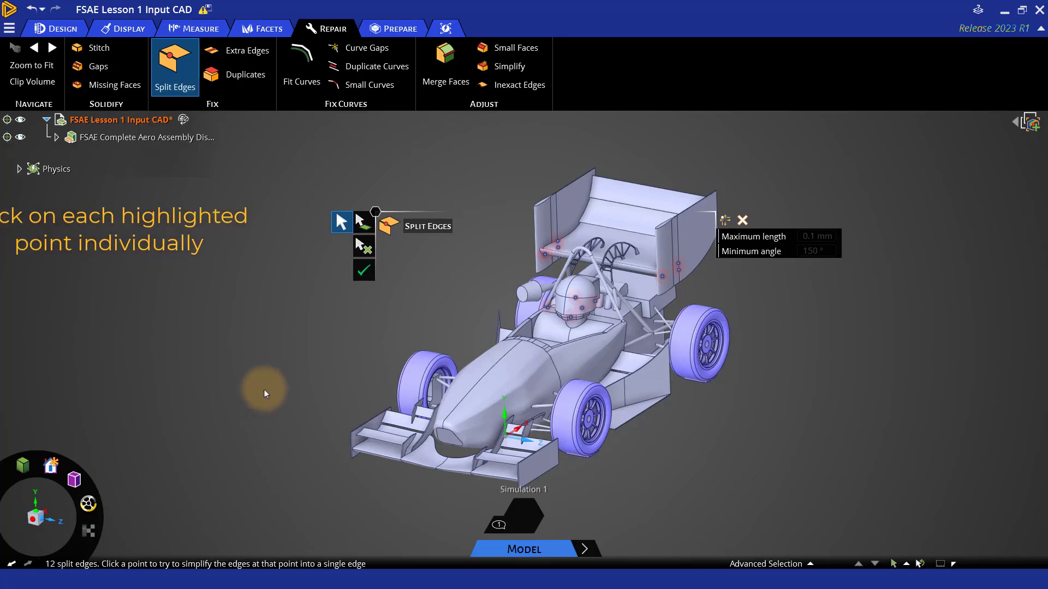
pyautogui.click(571, 320)
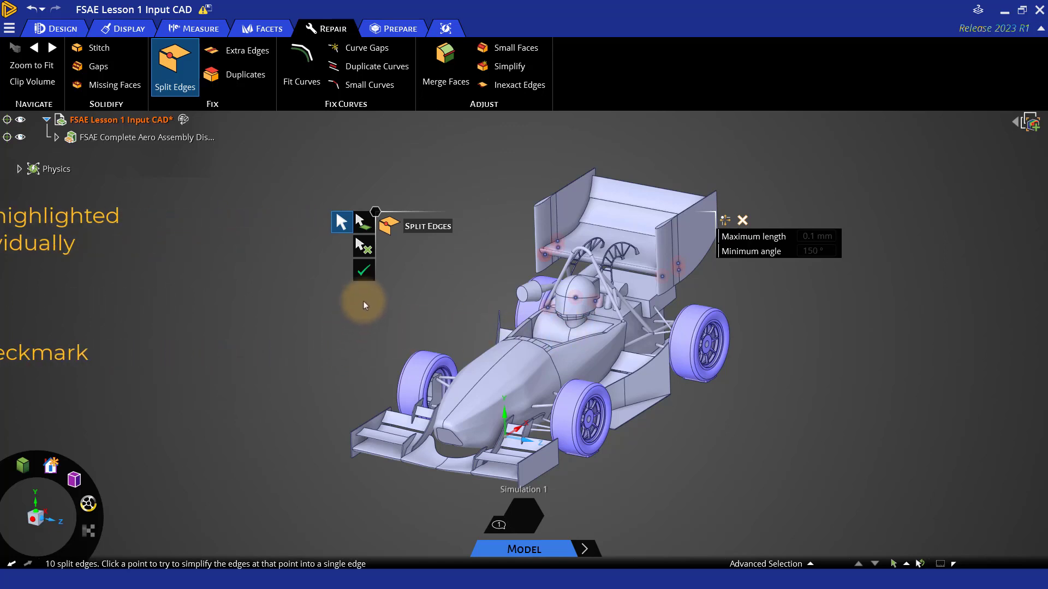
pyautogui.click(363, 271)
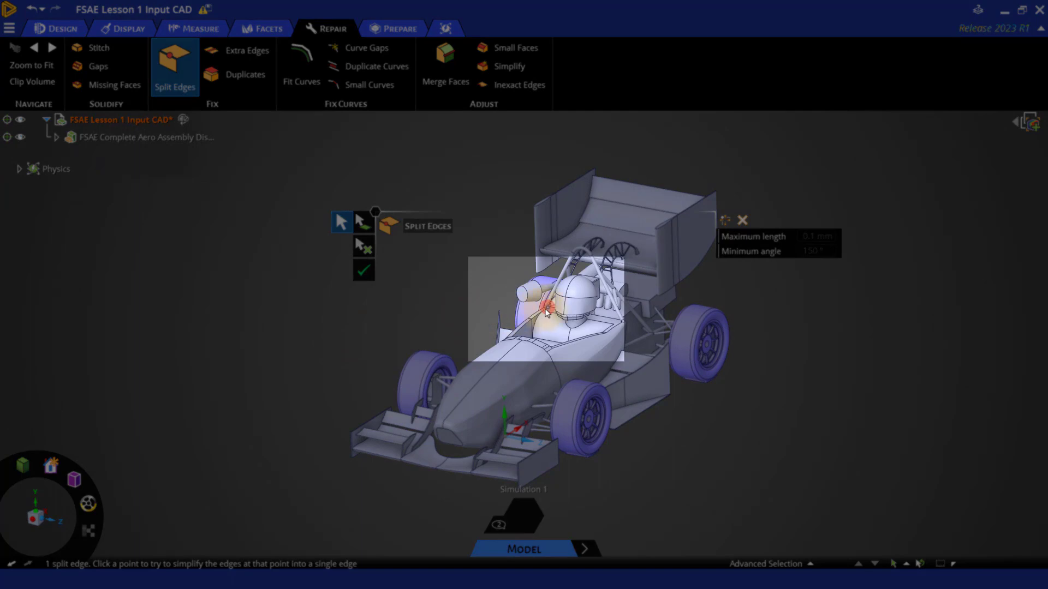
pyautogui.click(548, 310)
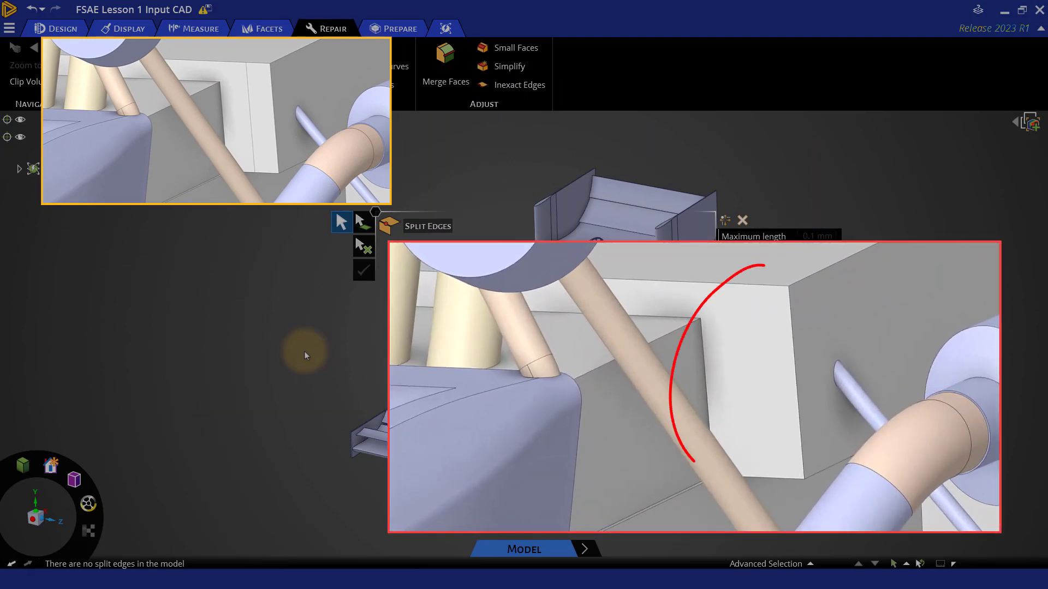
# Leave Split Edges and run the Extra Edges check, which finds none
pyautogui.press('Escape')
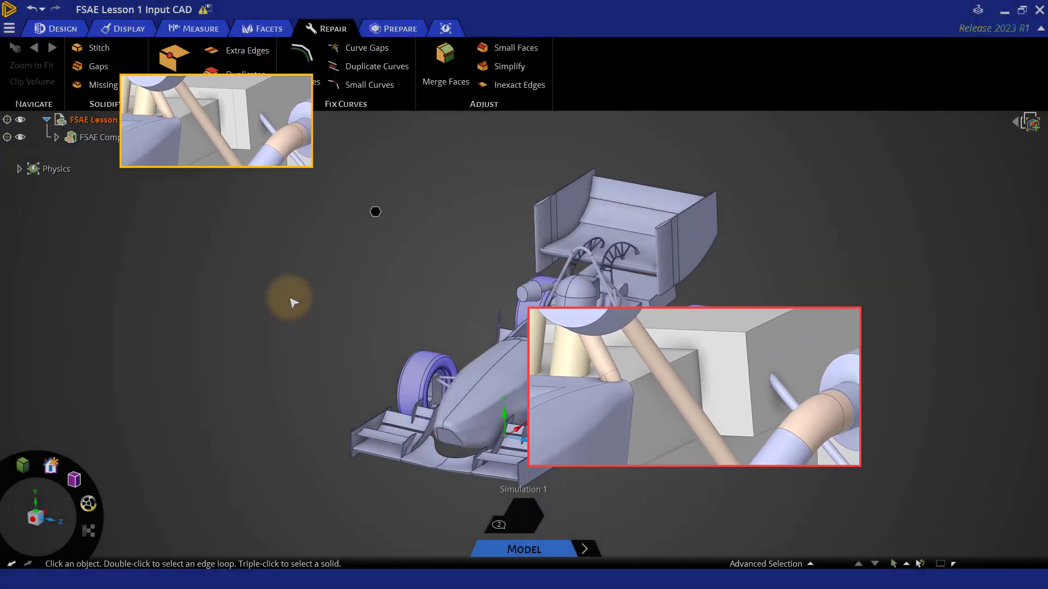
pyautogui.click(259, 55)
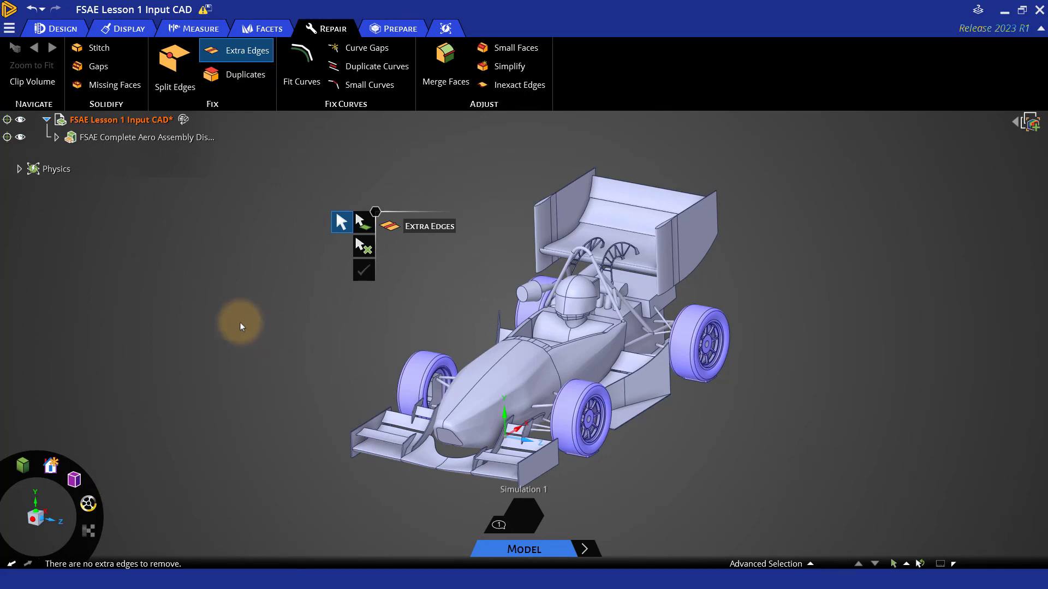
# Run the Duplicates check to confirm no duplicate faces, then exit it
pyautogui.click(240, 76)
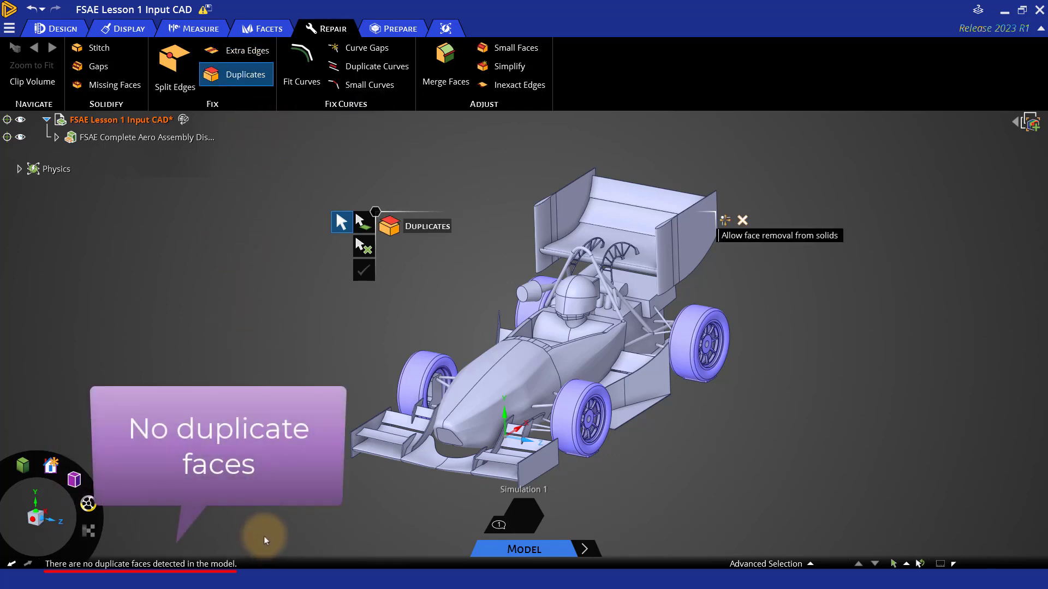
pyautogui.press('Escape')
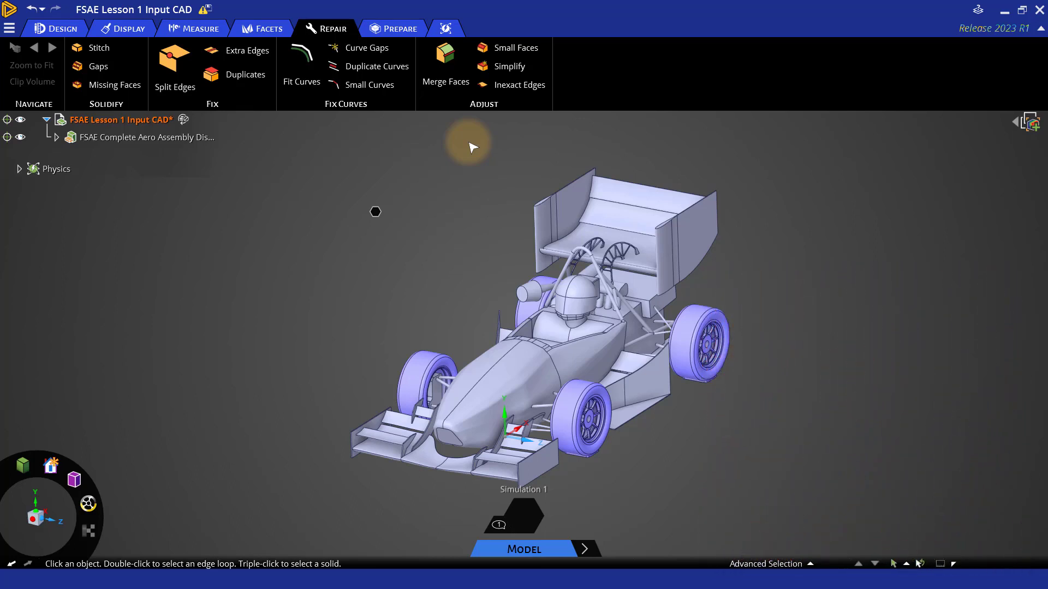
# Run Small Faces (2.25e-8 mm² area, 0.1 mm width) and inspect the highlighted faces
pyautogui.click(513, 49)
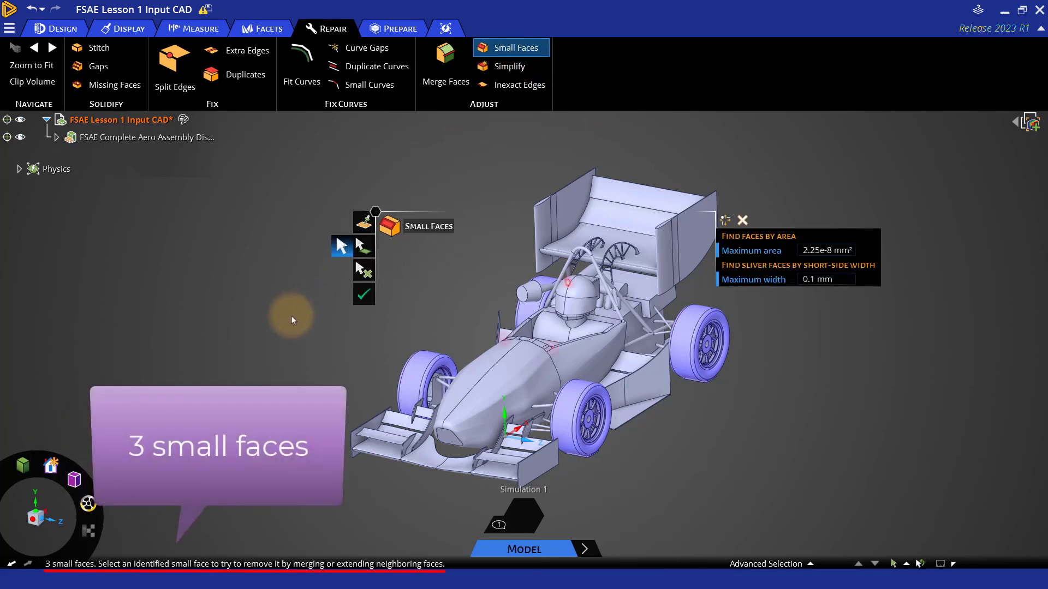
pyautogui.scroll(10, 537, 361)
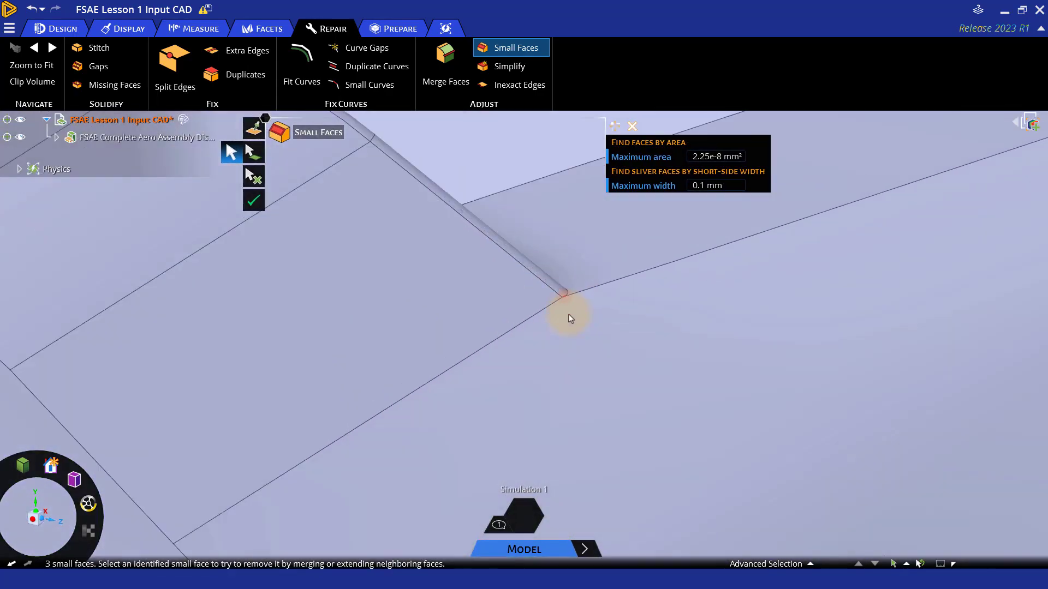
pyautogui.scroll(-5, 389, 335)
pyautogui.scroll(10, 392, 334)
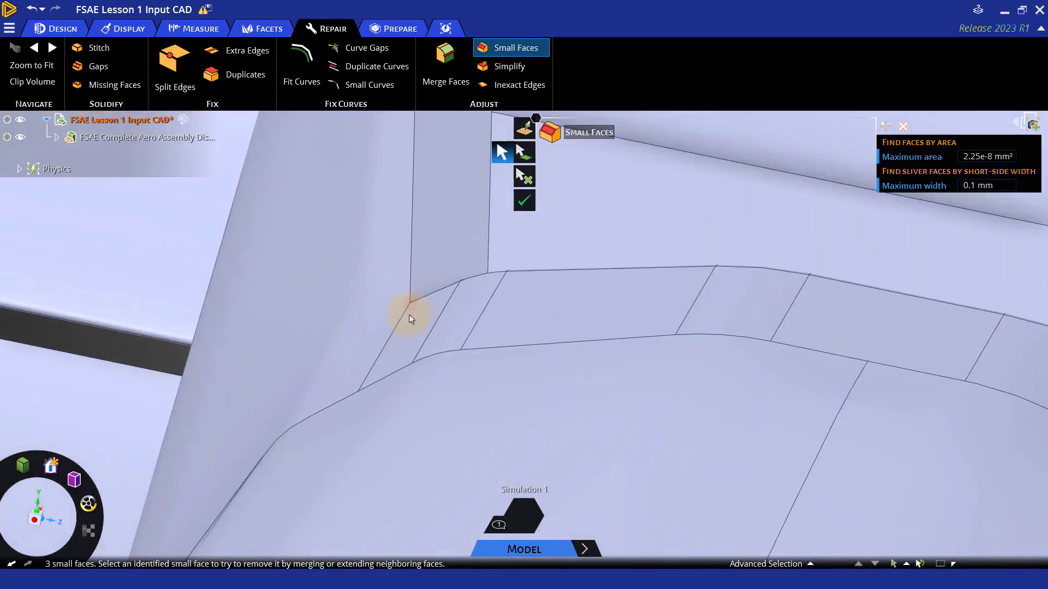
pyautogui.scroll(-10, 394, 311)
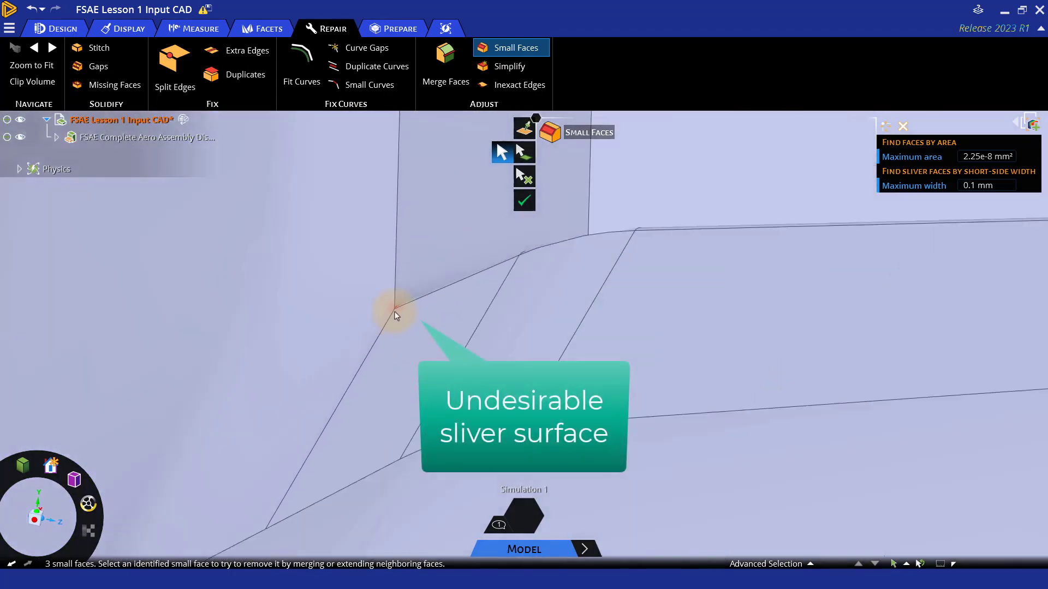
pyautogui.scroll(-10, 394, 314)
pyautogui.moveTo(410, 351); pyautogui.dragTo(365, 238, button='middle')
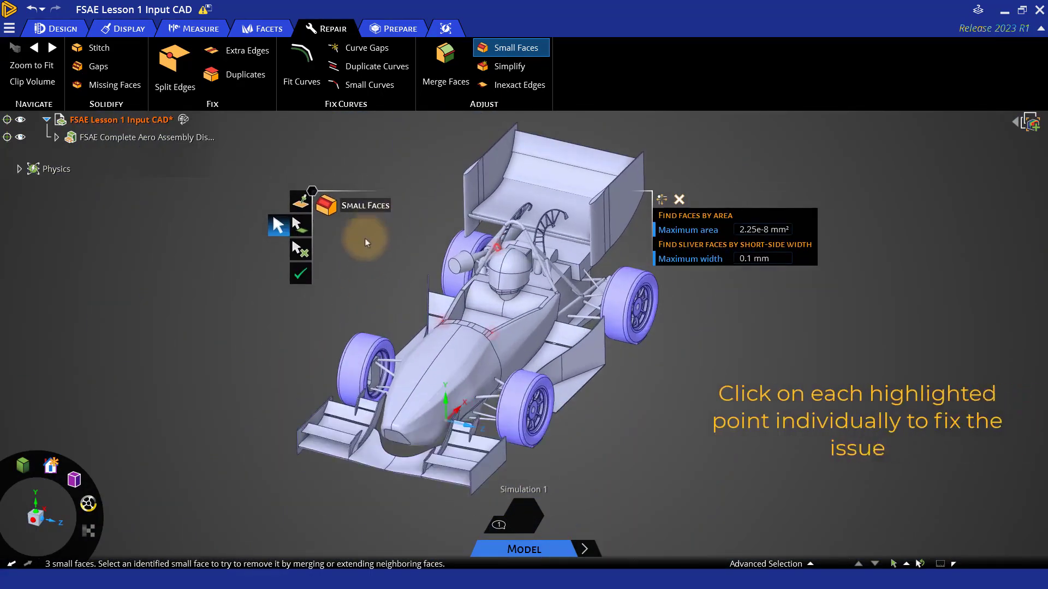
pyautogui.click(491, 331)
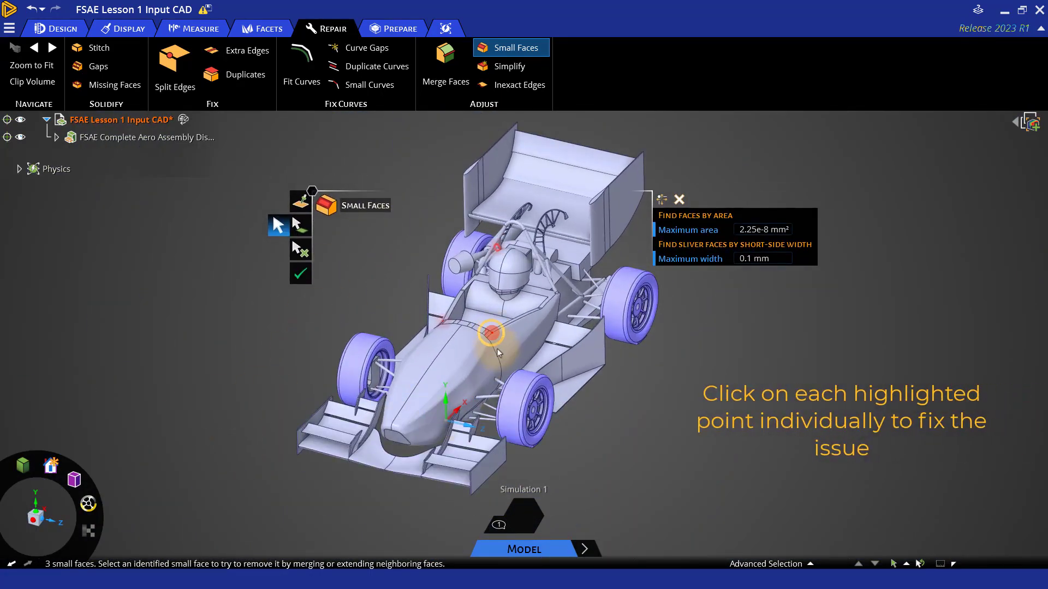
pyautogui.click(436, 320)
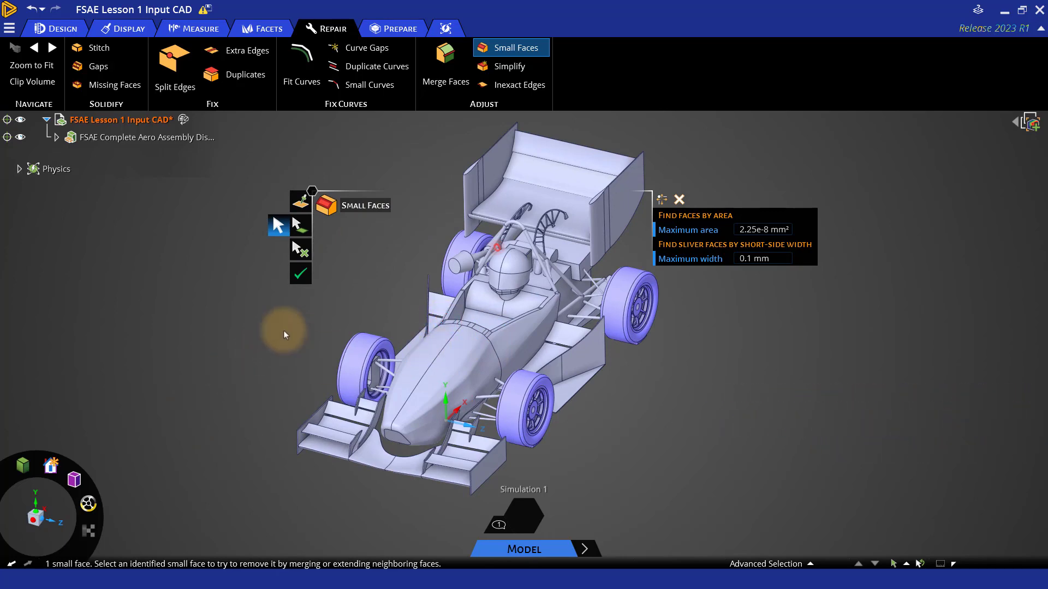
# Switch to a side view and zoom in to locate the small face at the intake tip
pyautogui.scroll(5, 589, 262)
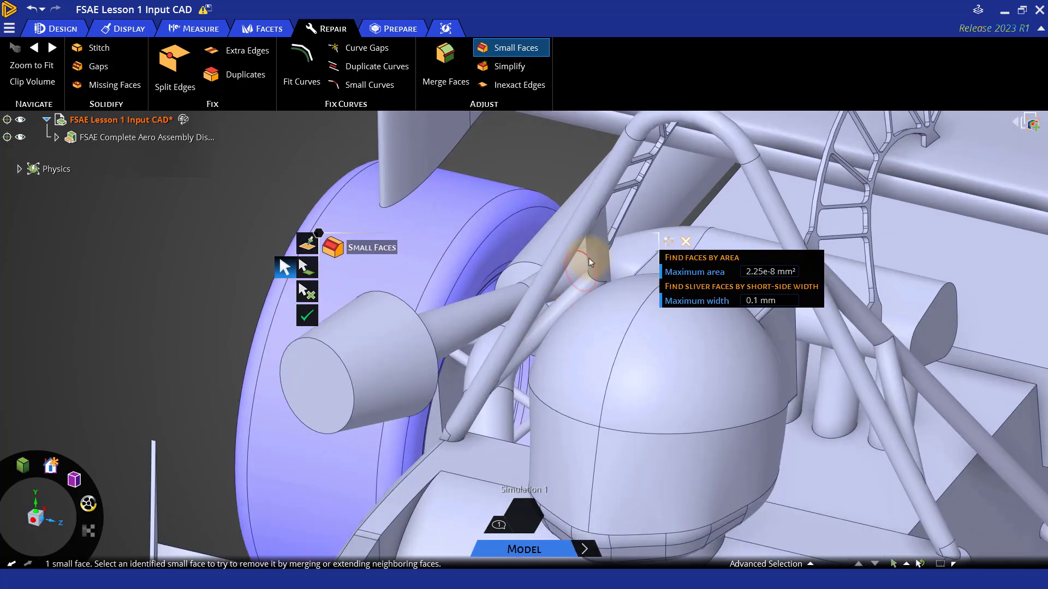
pyautogui.scroll(-5, 589, 276)
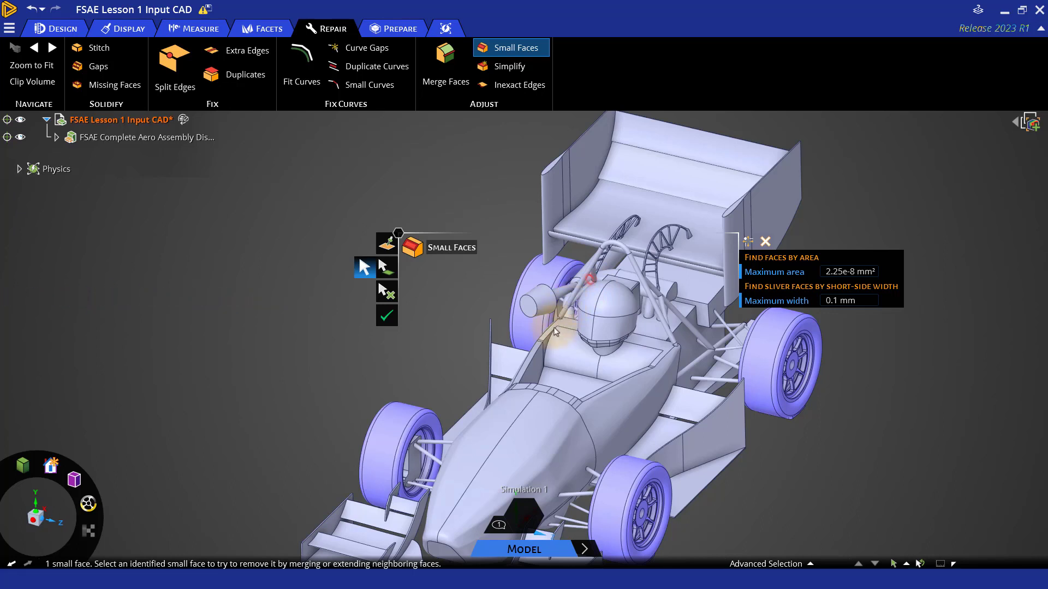
pyautogui.scroll(-3, 549, 334)
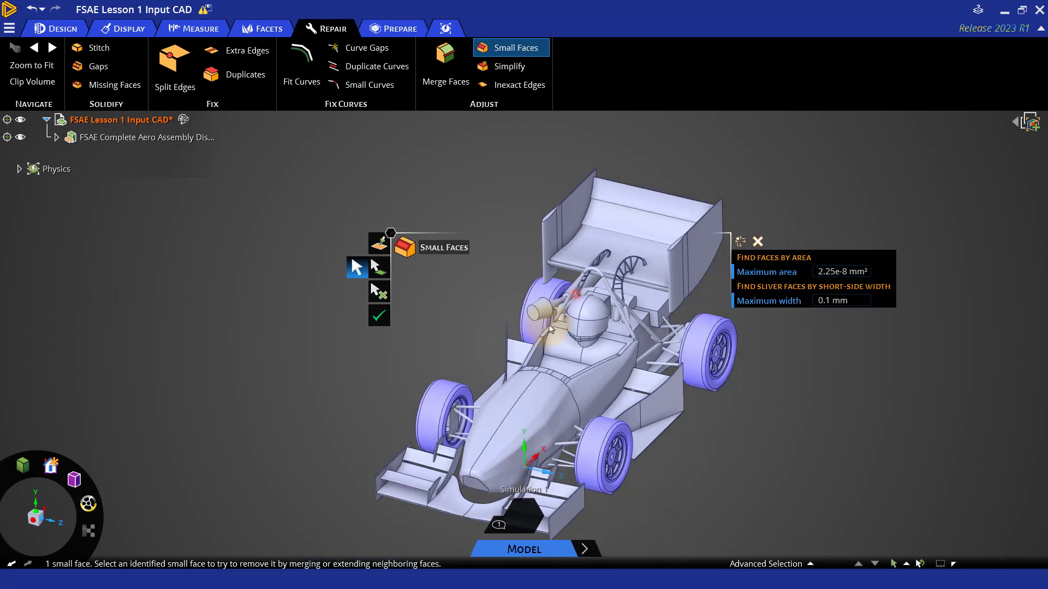
pyautogui.moveTo(536, 337); pyautogui.dragTo(549, 334, button='middle')
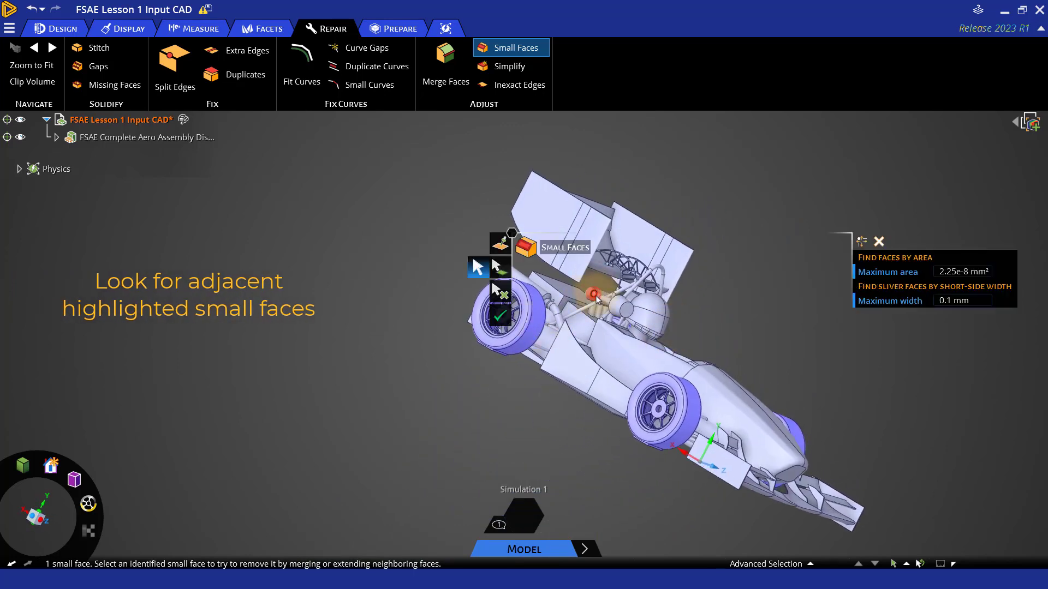
pyautogui.click(31, 517)
pyautogui.scroll(5, 579, 371)
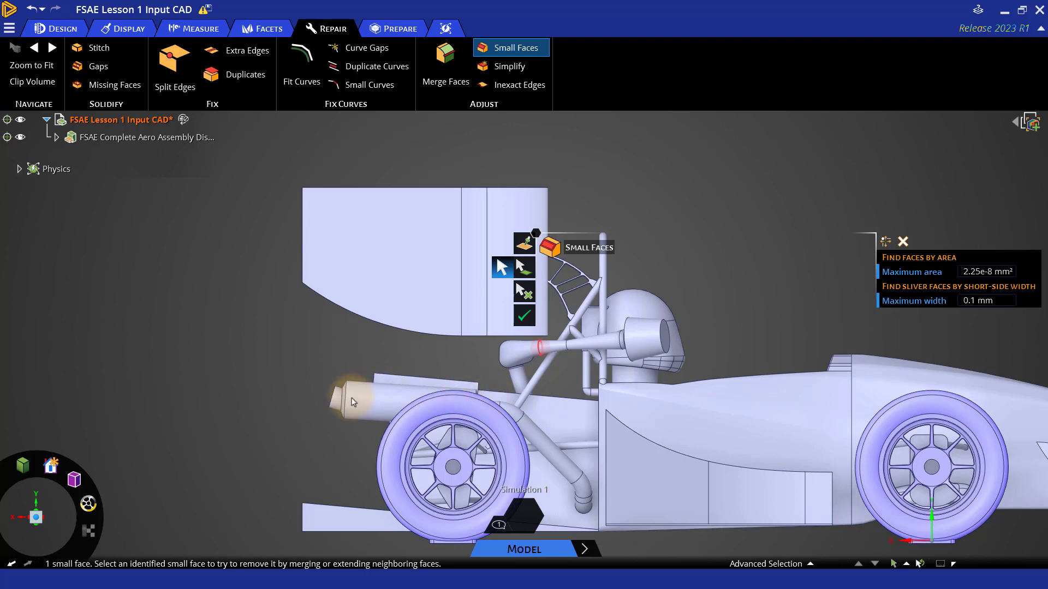
pyautogui.scroll(-4, 273, 388)
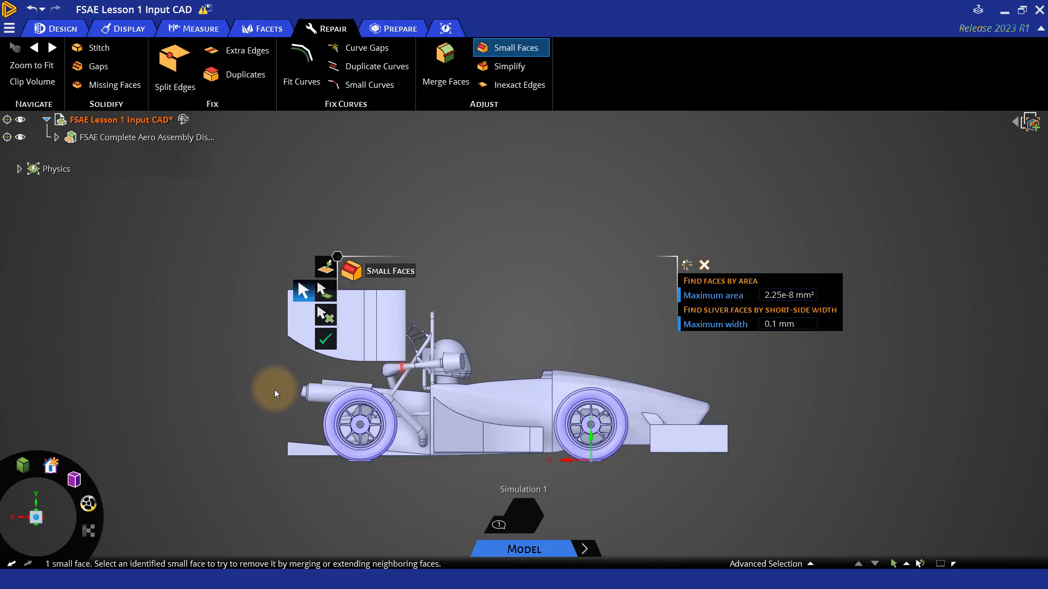
# Delete the thin sliver face at the intake tip, then zoom back out to a side-on view
pyautogui.press('Escape')
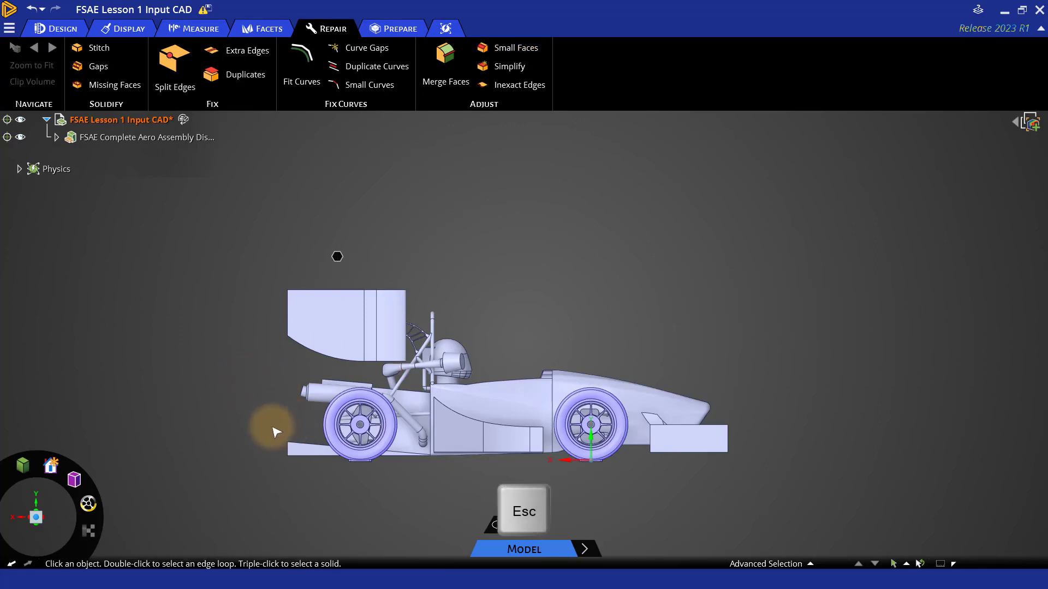
pyautogui.moveTo(211, 395); pyautogui.dragTo(410, 402, button='middle')
pyautogui.scroll(6, 329, 386)
pyautogui.scroll(10, 486, 381)
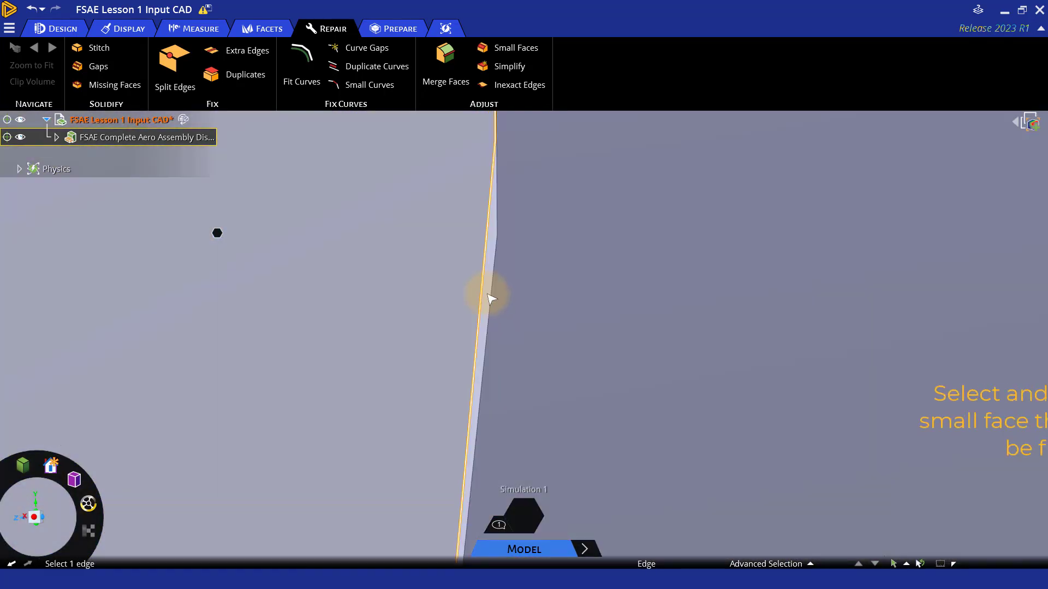
pyautogui.click(490, 297)
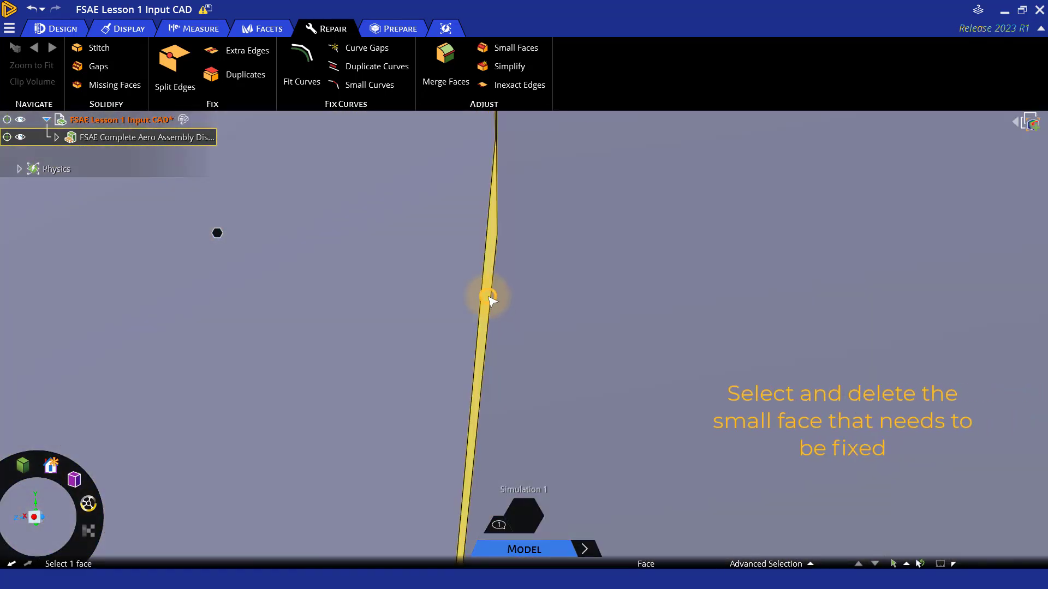
pyautogui.rightClick(489, 298)
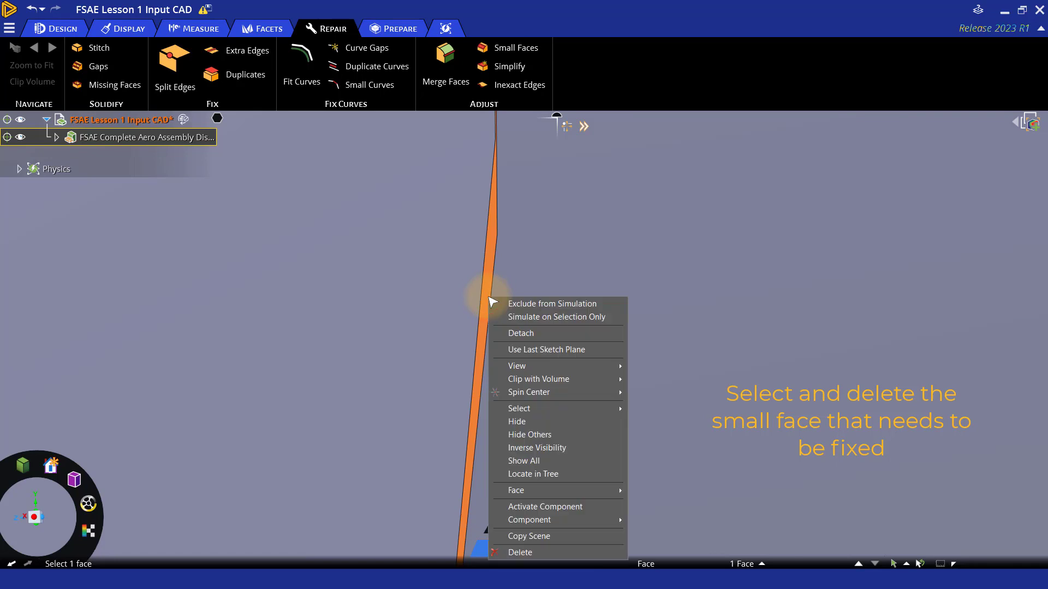
pyautogui.click(519, 552)
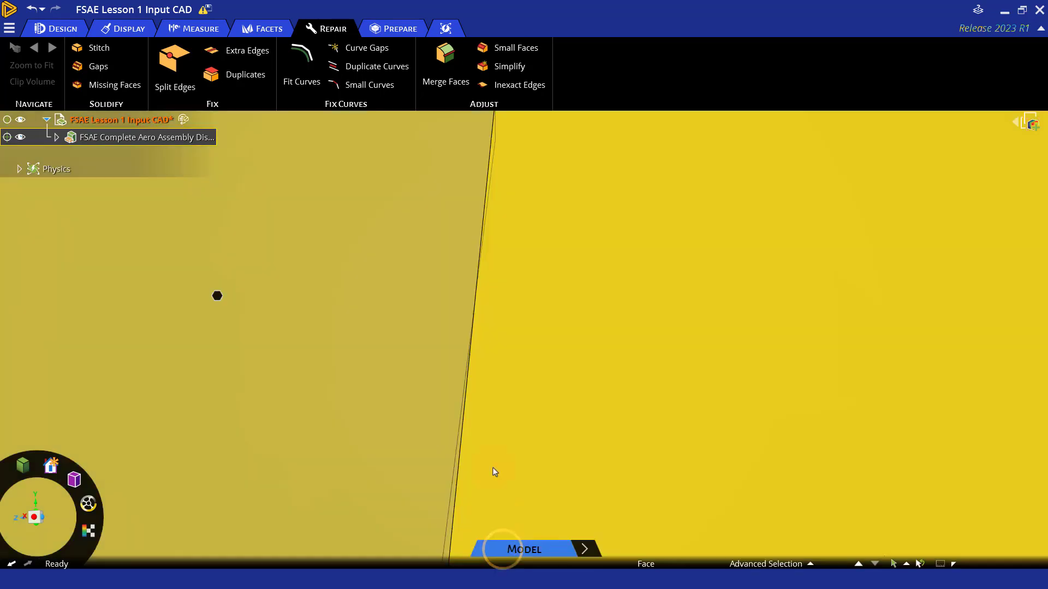
pyautogui.scroll(-15, 505, 371)
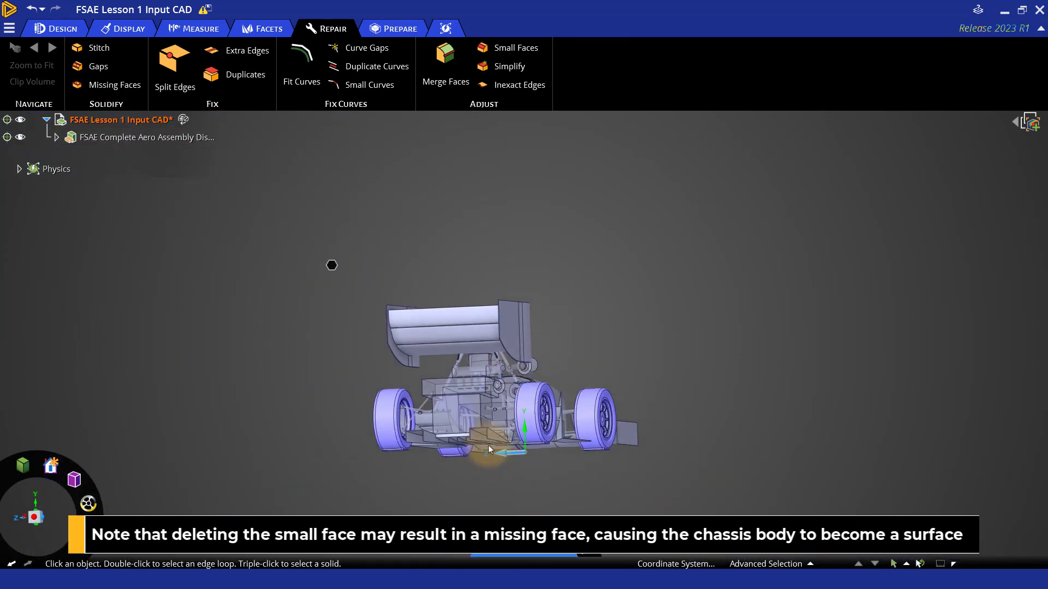
pyautogui.moveTo(486, 442); pyautogui.dragTo(414, 481, button='middle')
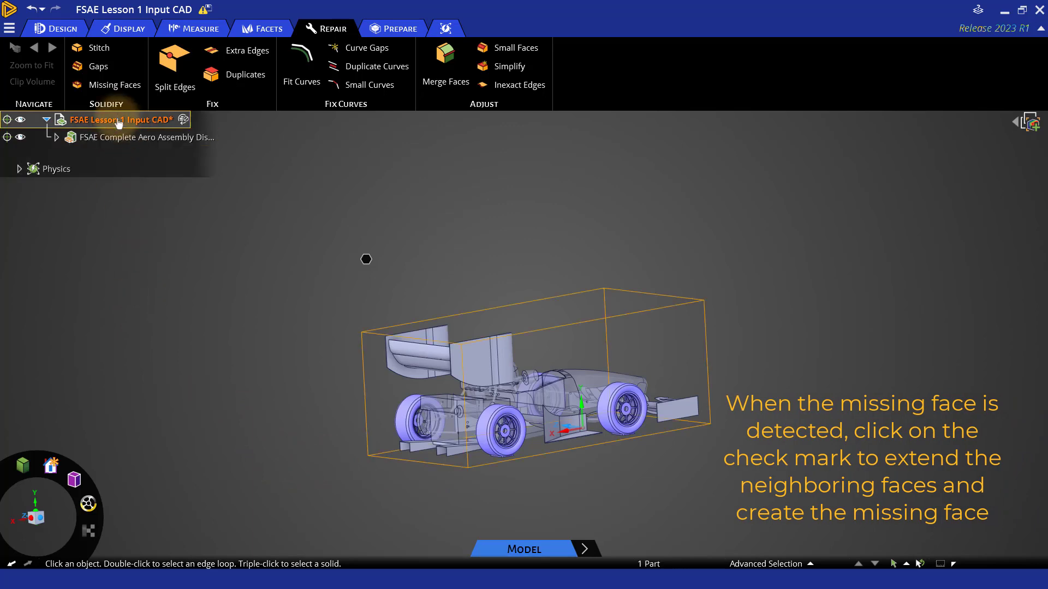
# Detect the chassis's missing faces and fill them from the neighbouring faces
pyautogui.click(112, 85)
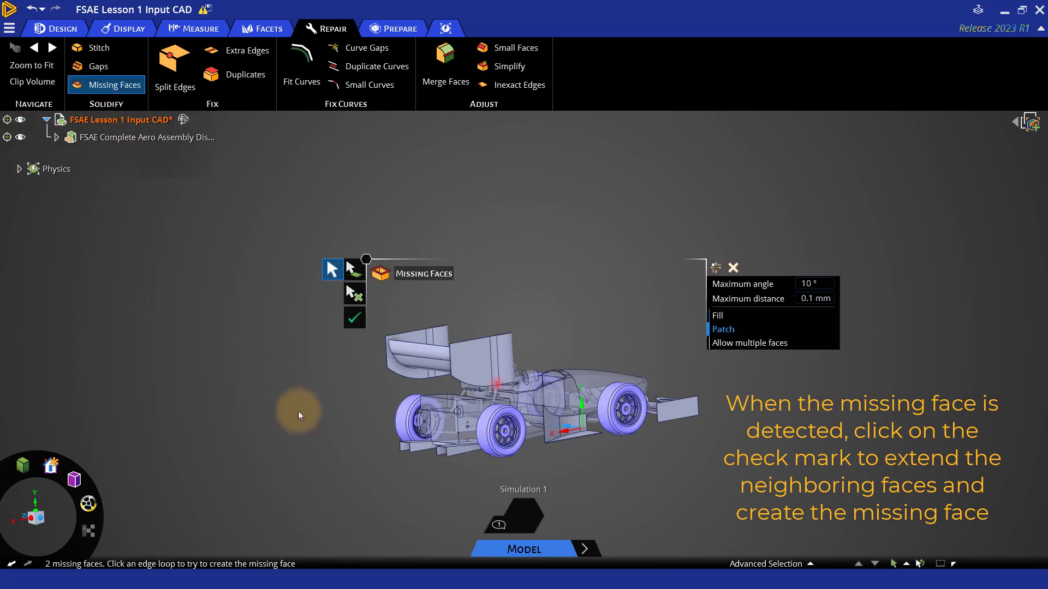
pyautogui.click(354, 321)
pyautogui.scroll(5, 511, 423)
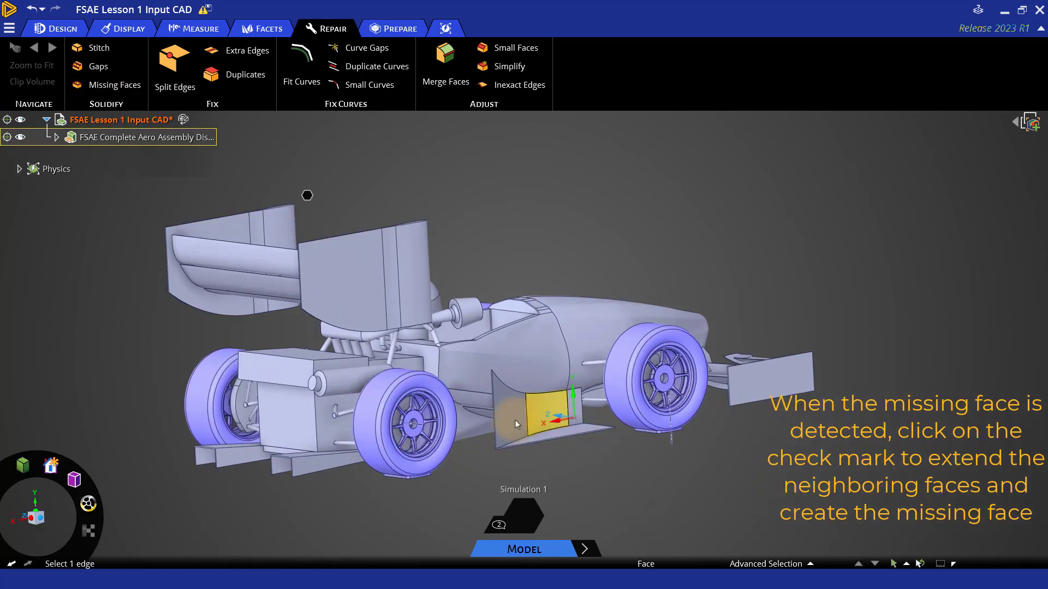
# Orbit the car to a three-quarter view and rerun the Small Faces check
pyautogui.moveTo(430, 435); pyautogui.dragTo(451, 408, button='middle')
pyautogui.moveTo(807, 367)
pyautogui.mouseDown(button='middle')
pyautogui.moveTo(757, 412)
pyautogui.moveTo(709, 431)
pyautogui.mouseUp(button='middle')
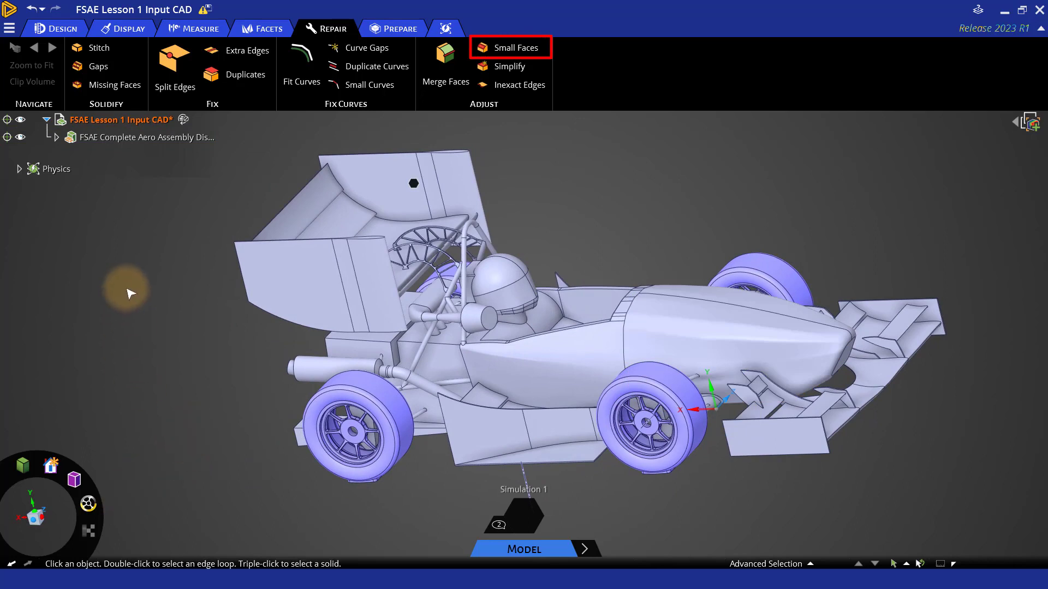
pyautogui.click(512, 48)
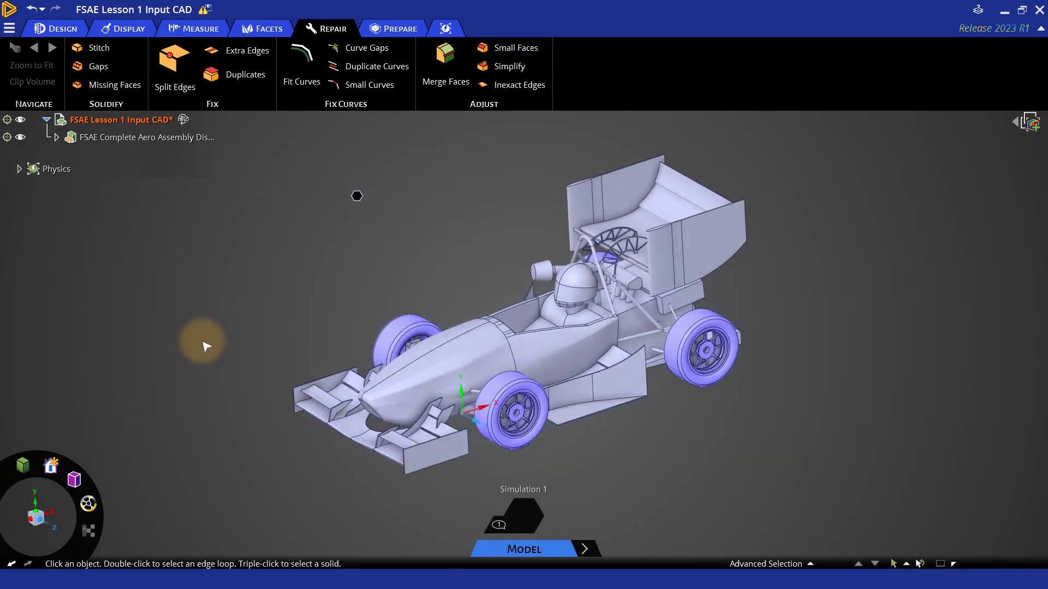
# Browse the interface help overview and the Merge Faces help guide, then exit Merge Faces
pyautogui.press('F1')
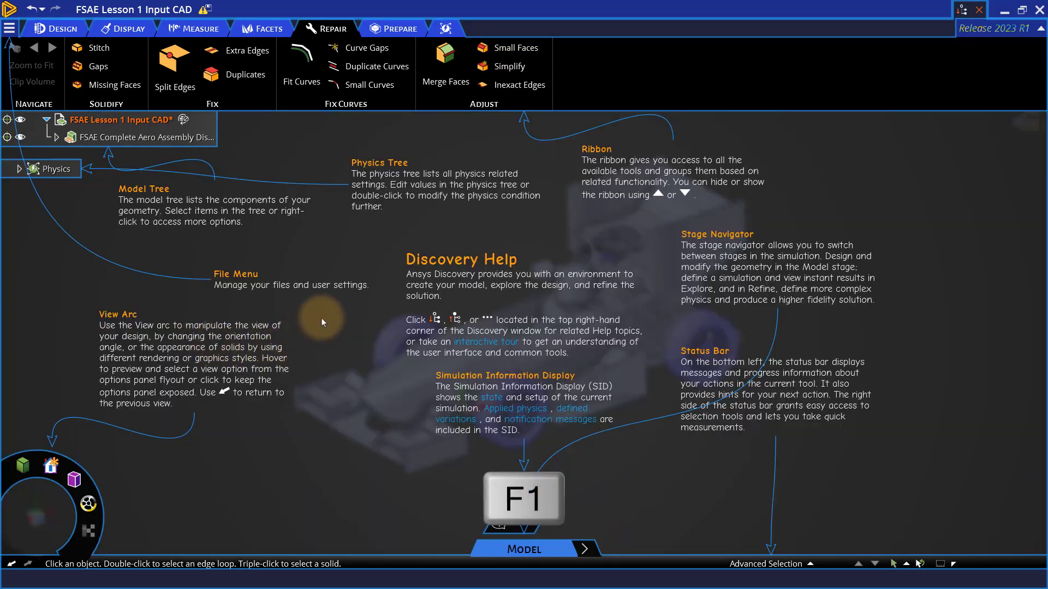
pyautogui.click(336, 310)
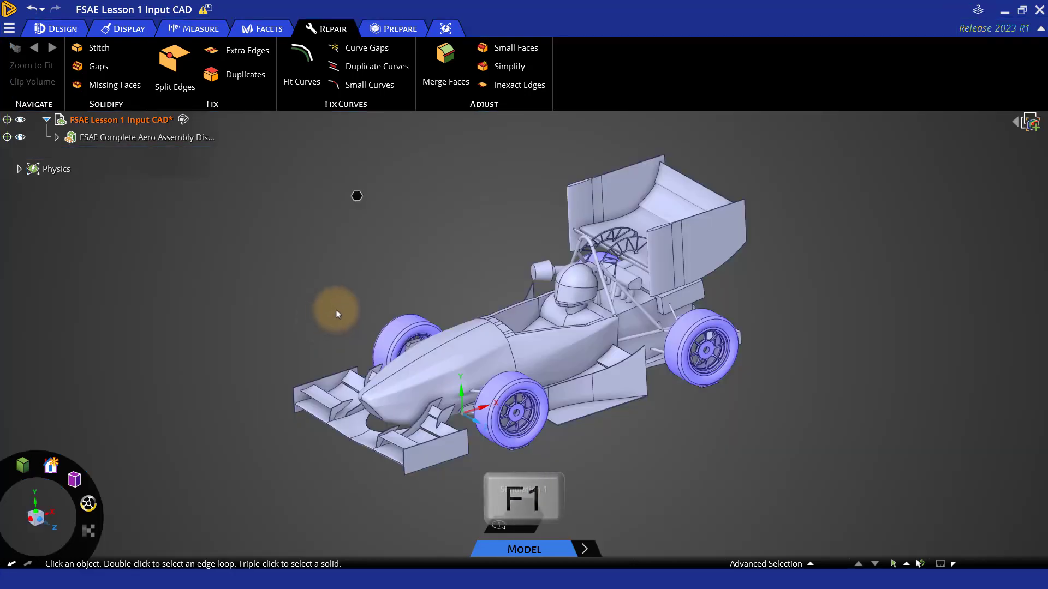
pyautogui.click(977, 11)
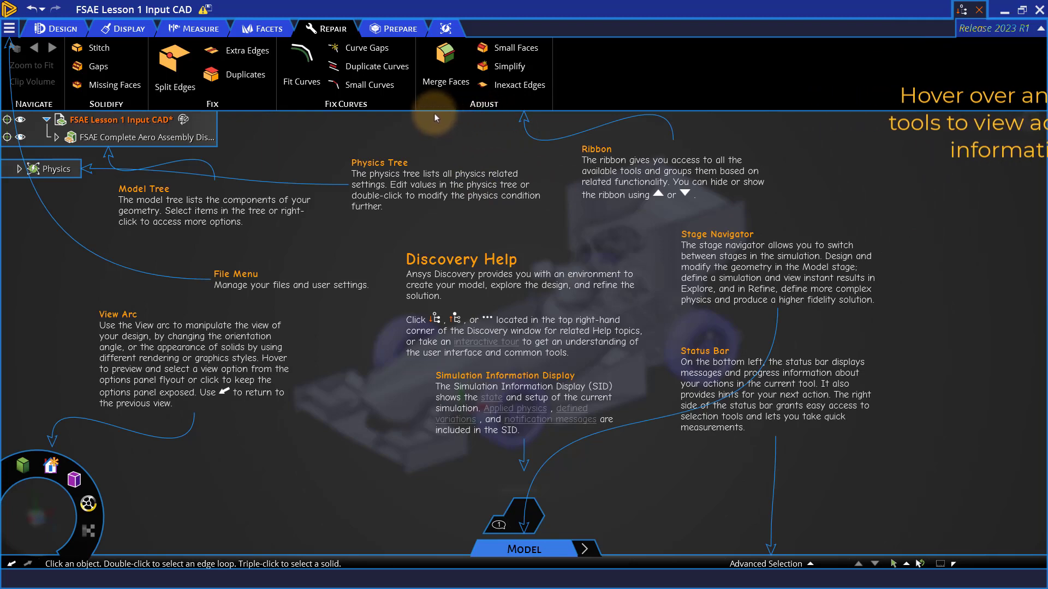
pyautogui.moveTo(445, 82)
pyautogui.click(445, 60)
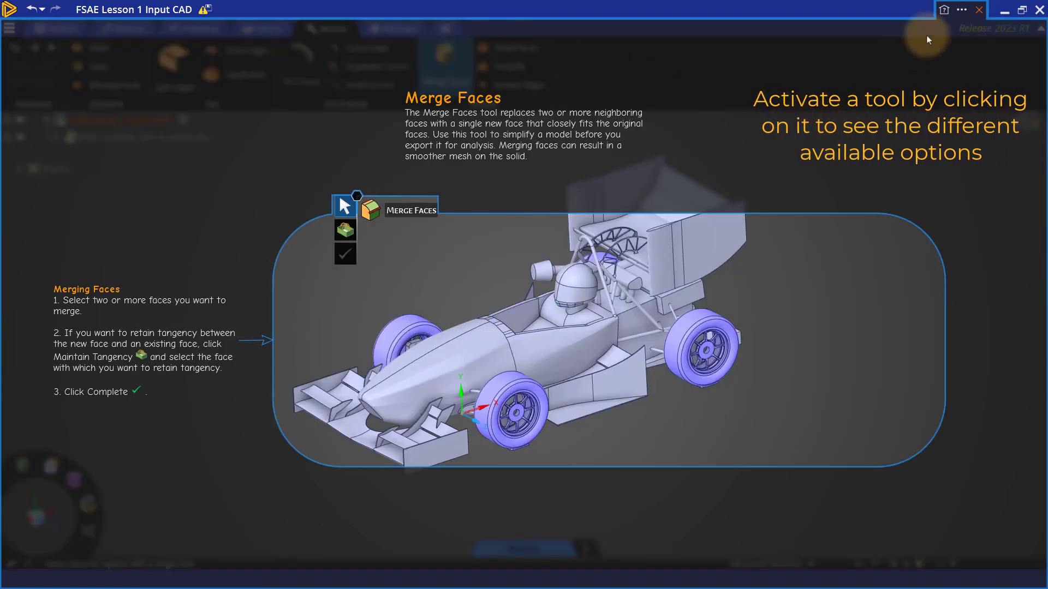
pyautogui.click(979, 13)
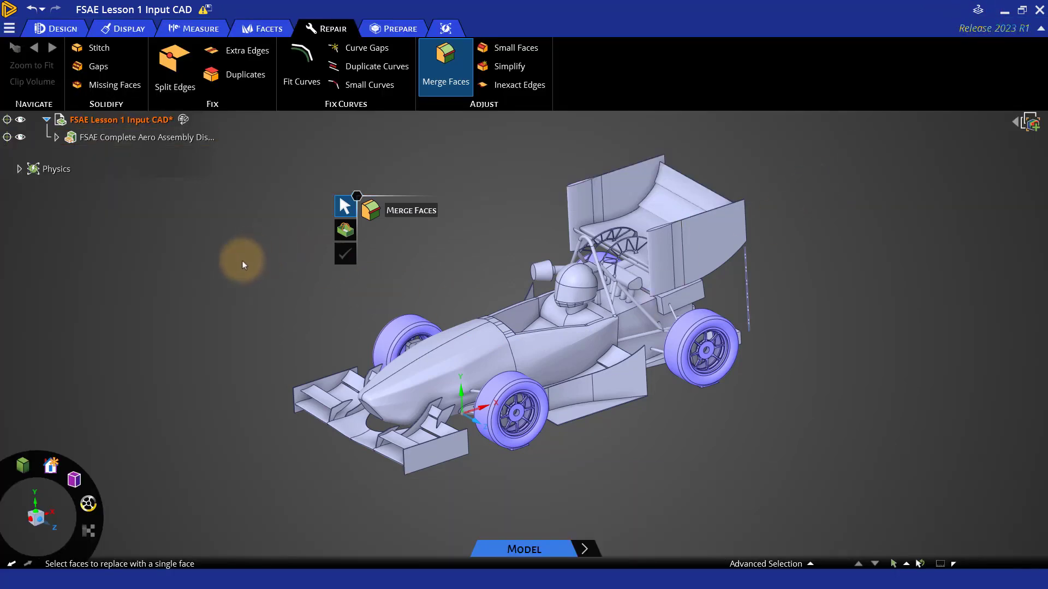
pyautogui.press('Escape')
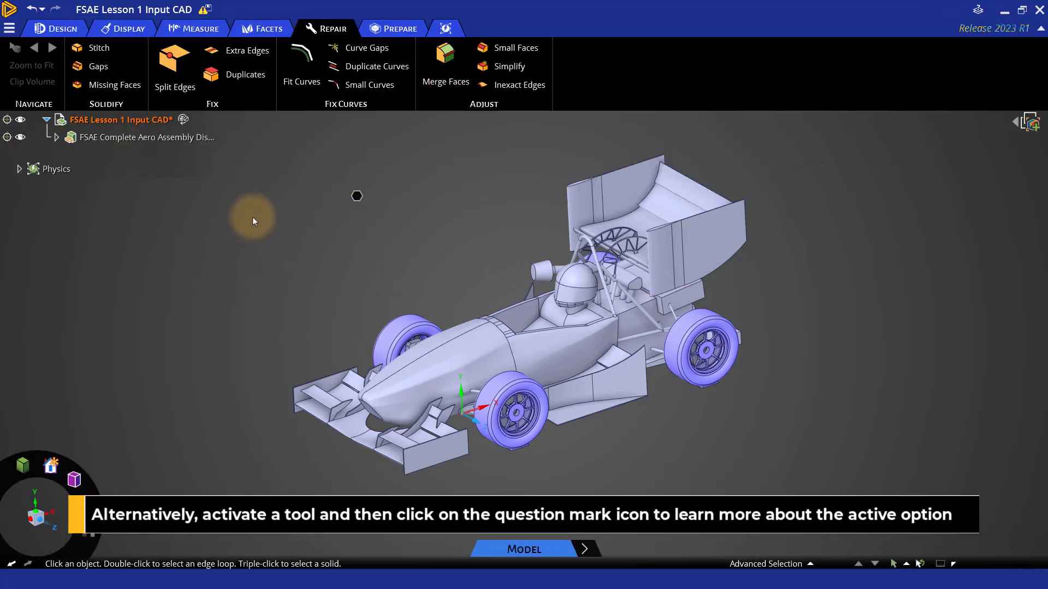
# Rerun the Small Faces check to confirm none remain and view its help
pyautogui.click(513, 52)
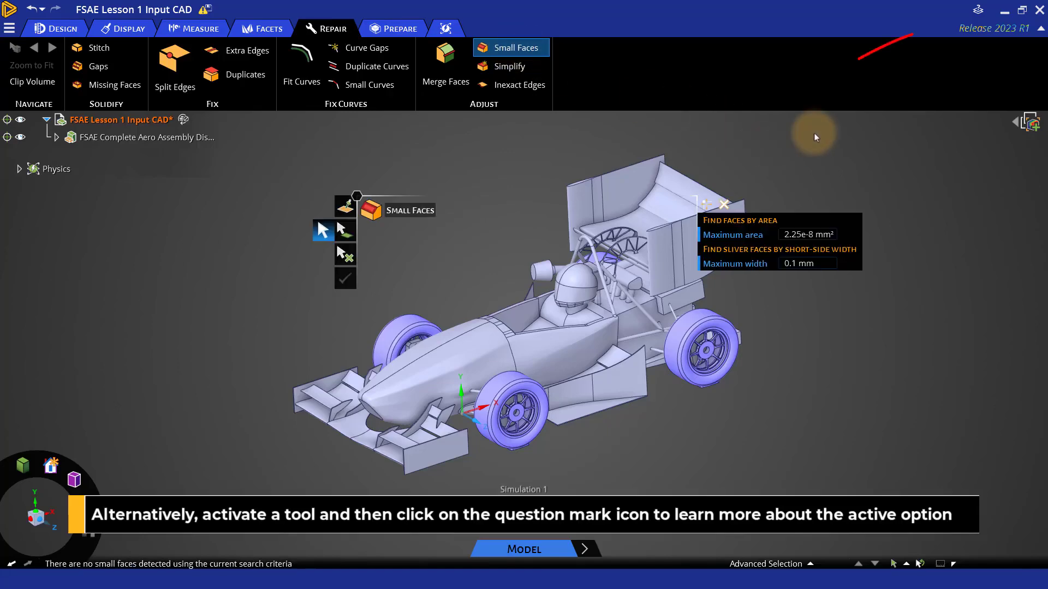
pyautogui.moveTo(978, 9)
pyautogui.click(943, 9)
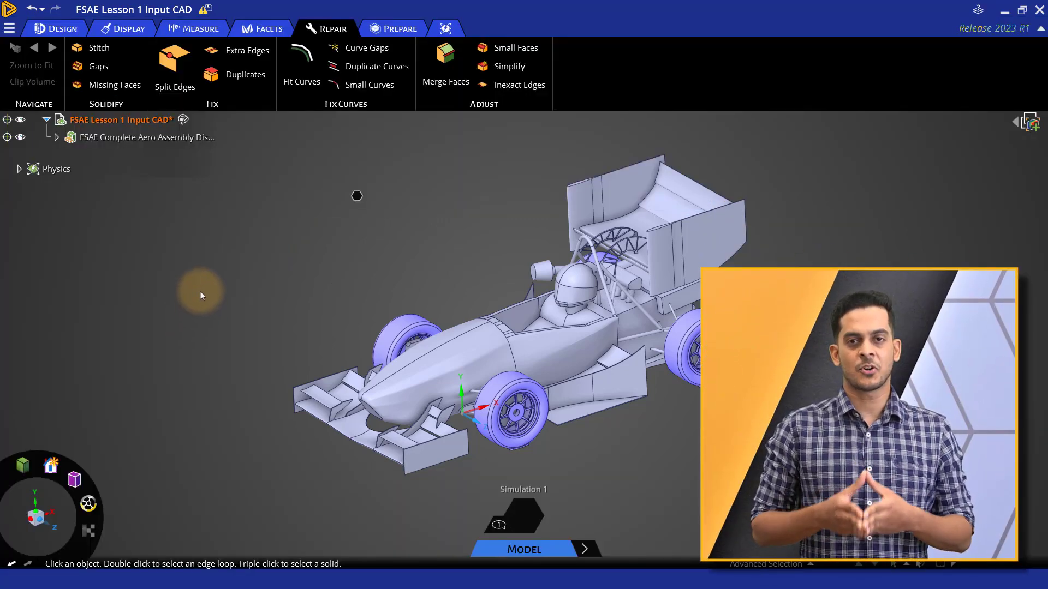
# Run the Interference check from the Prepare tools; it finds no interfering bodies
pyautogui.click(393, 28)
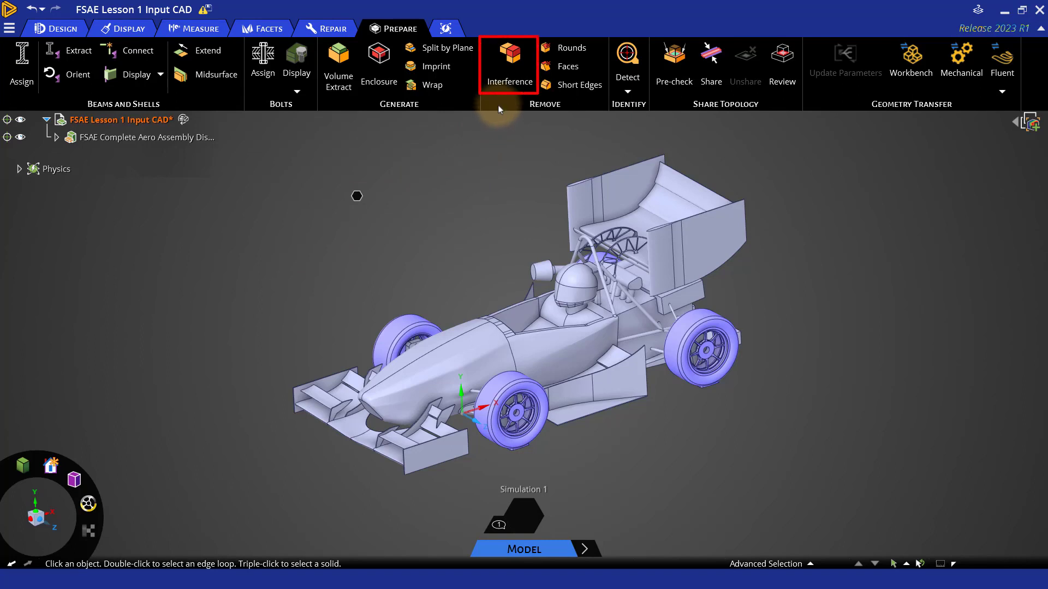
pyautogui.click(508, 68)
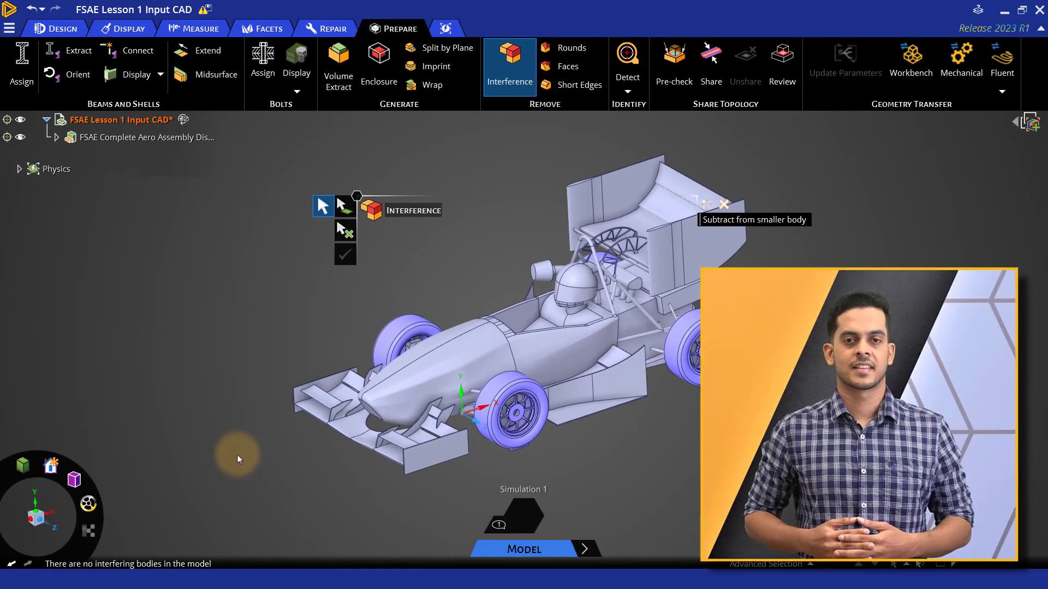
# Find the single short edge under 0.1 mm near the driver's helmet, inspect it, and fix it
pyautogui.press('Escape')
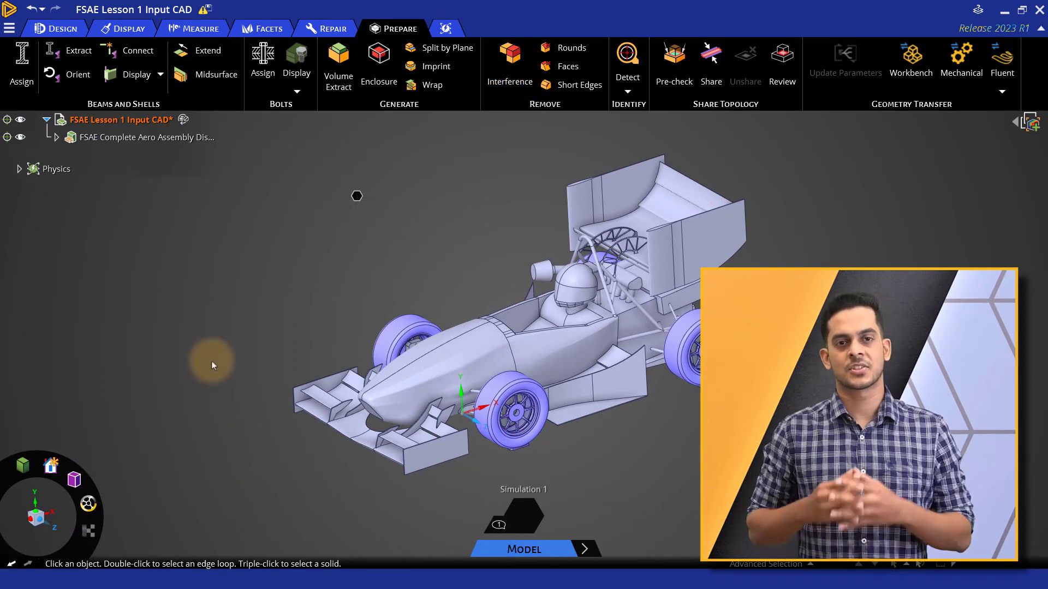
pyautogui.click(570, 85)
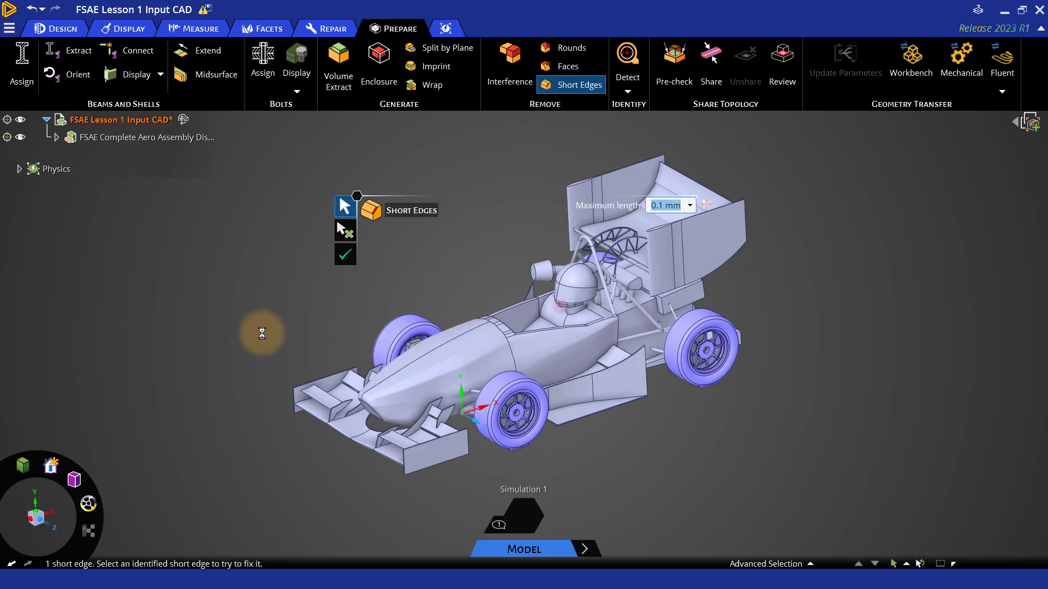
pyautogui.moveTo(577, 273); pyautogui.dragTo(582, 299, button='middle')
pyautogui.scroll(10, 562, 308)
pyautogui.moveTo(587, 344); pyautogui.dragTo(635, 427, button='middle')
pyautogui.scroll(-5, 636, 428)
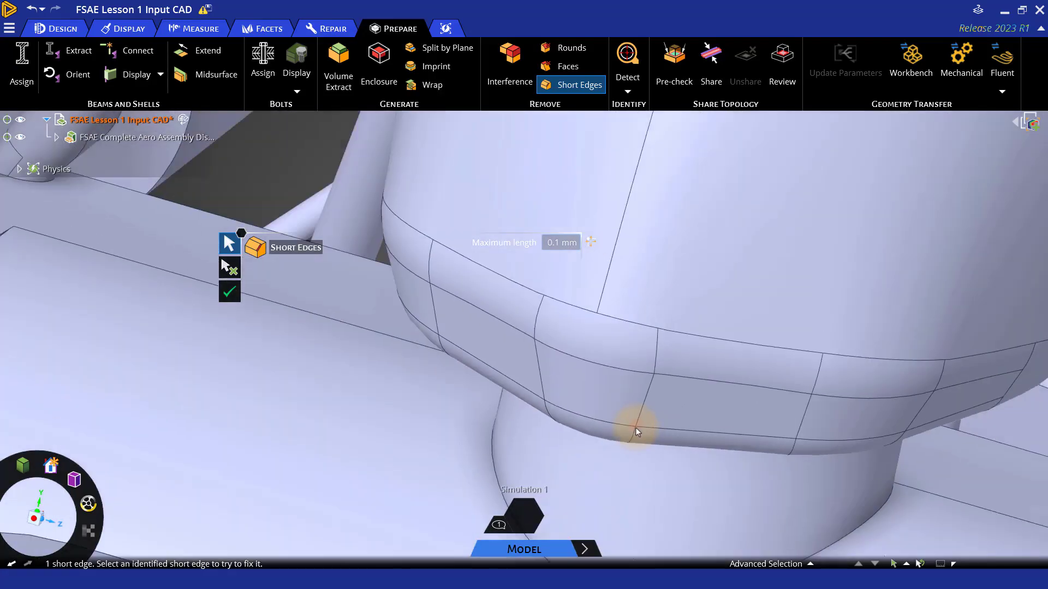
pyautogui.scroll(-10, 635, 427)
pyautogui.scroll(-6, 640, 480)
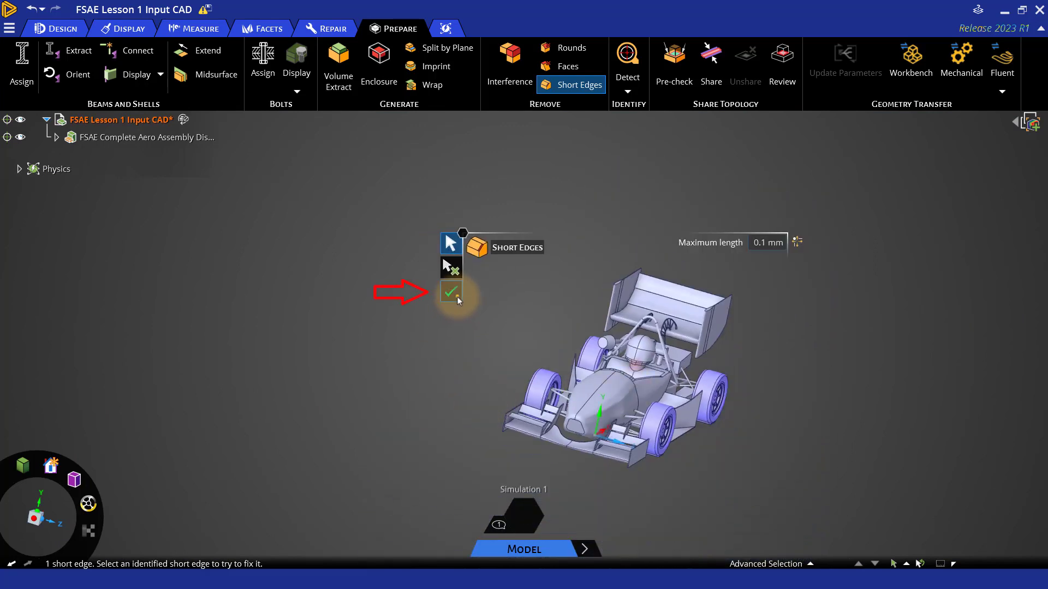
pyautogui.press('Return')
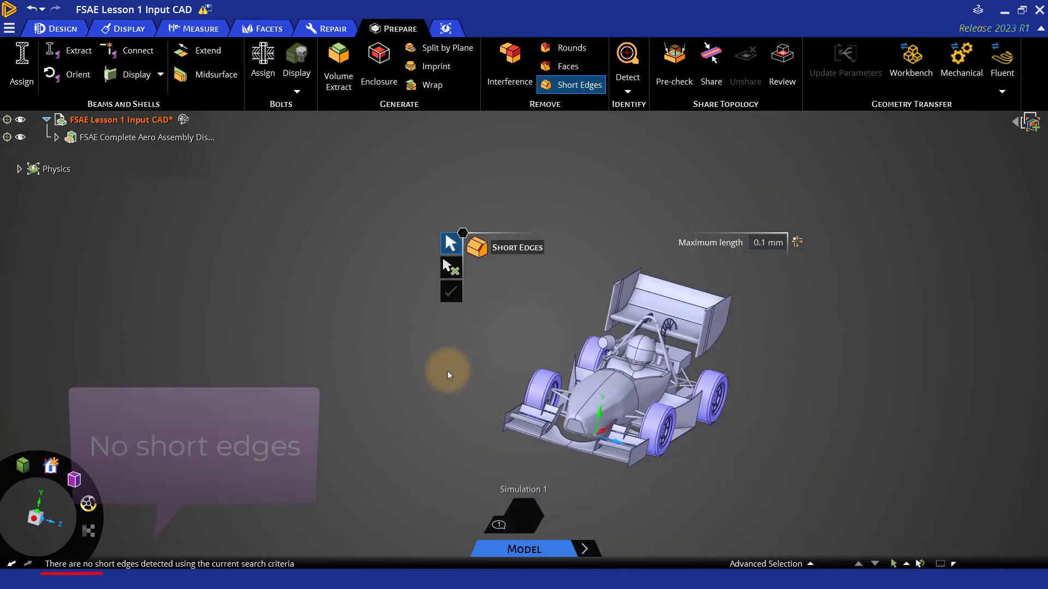